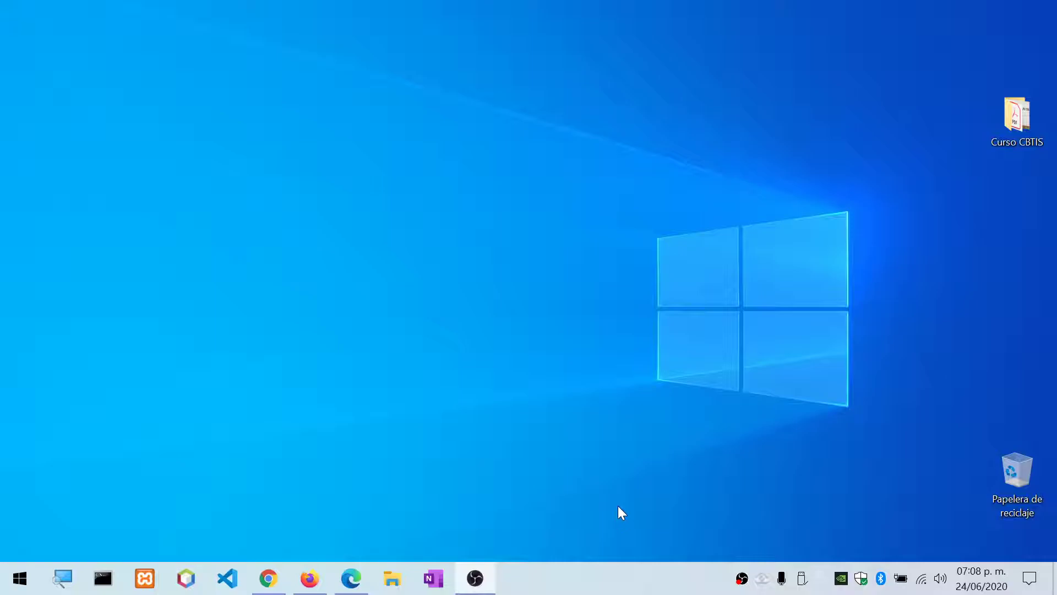
Step: Switch to Chrome and look through the CBTis No. 142 home page from beginning to end
left_click(272, 588)
scroll(344, 271, "down", 6)
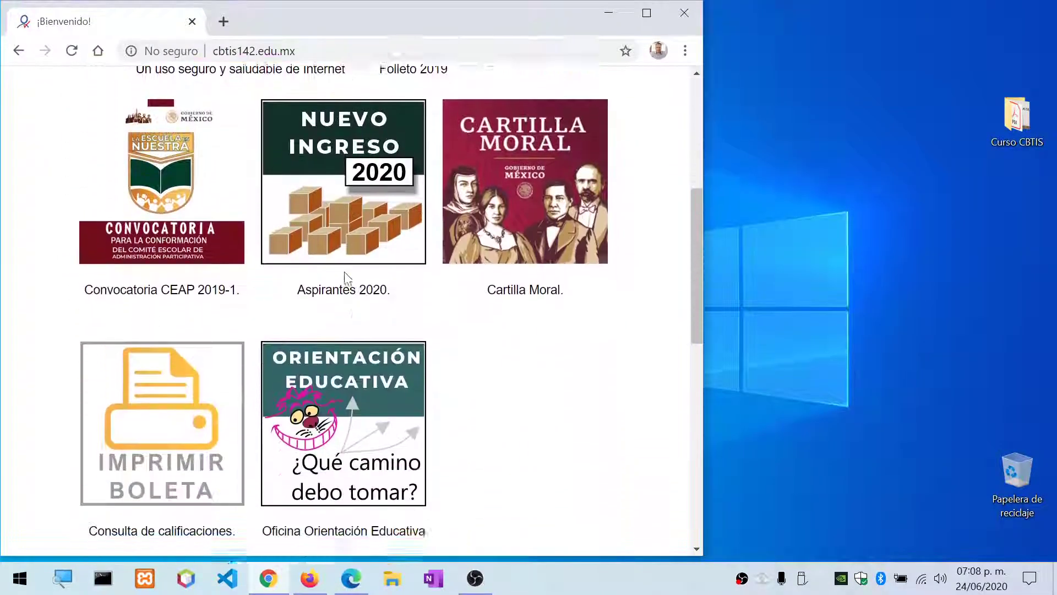
scroll(345, 275, "down", 11)
scroll(341, 281, "up", 15)
scroll(342, 284, "up", 3)
scroll(363, 314, "down", 12)
scroll(384, 319, "down", 5)
scroll(418, 325, "up", 17)
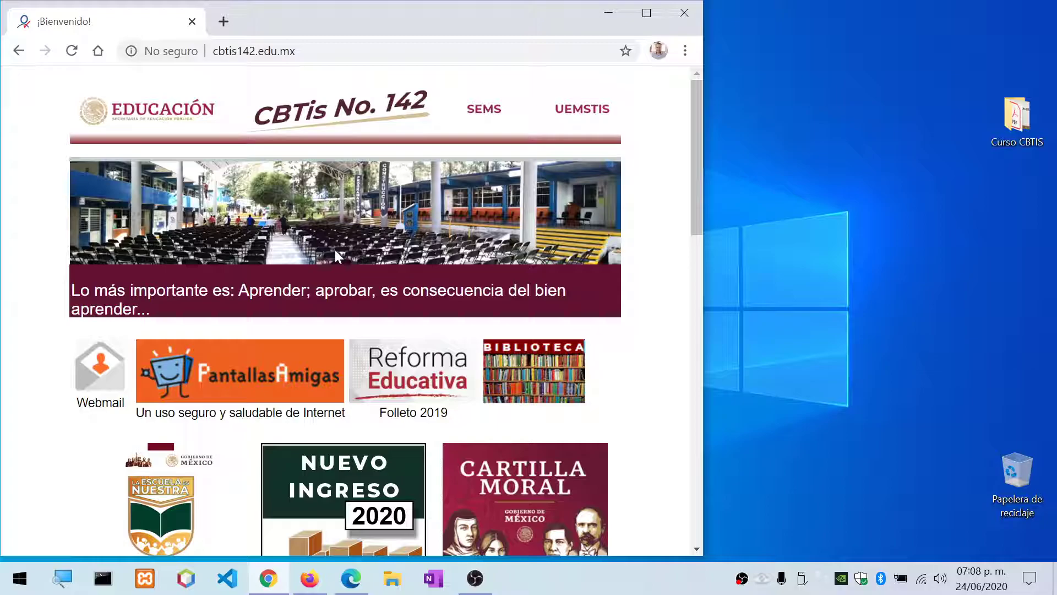
left_click_drag(484, 22, 530, 24)
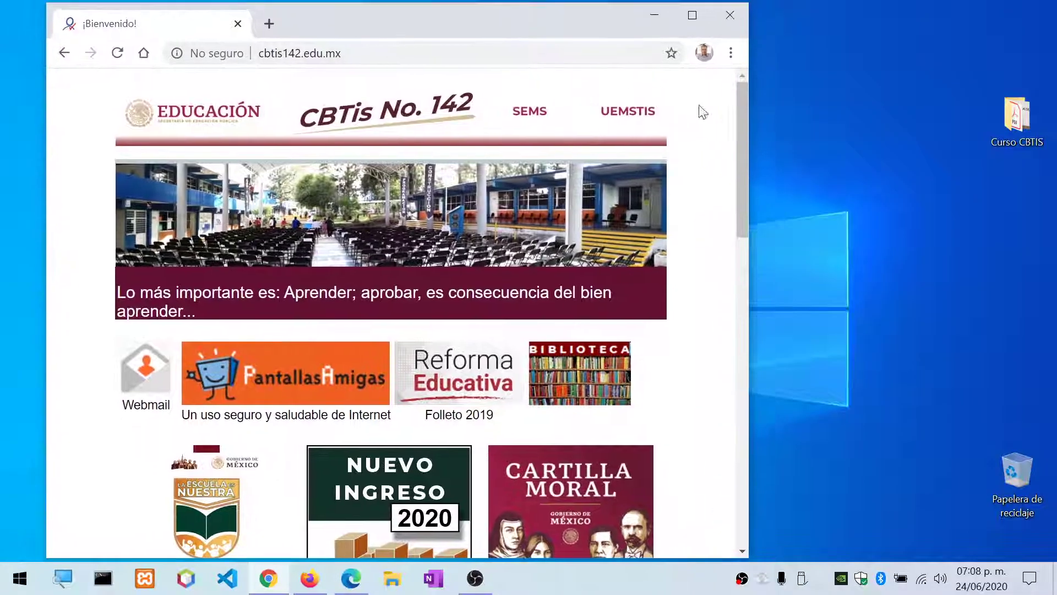
Step: Open the print settings for the CBTis web page and set the destination to Guardar como PDF
left_click(731, 55)
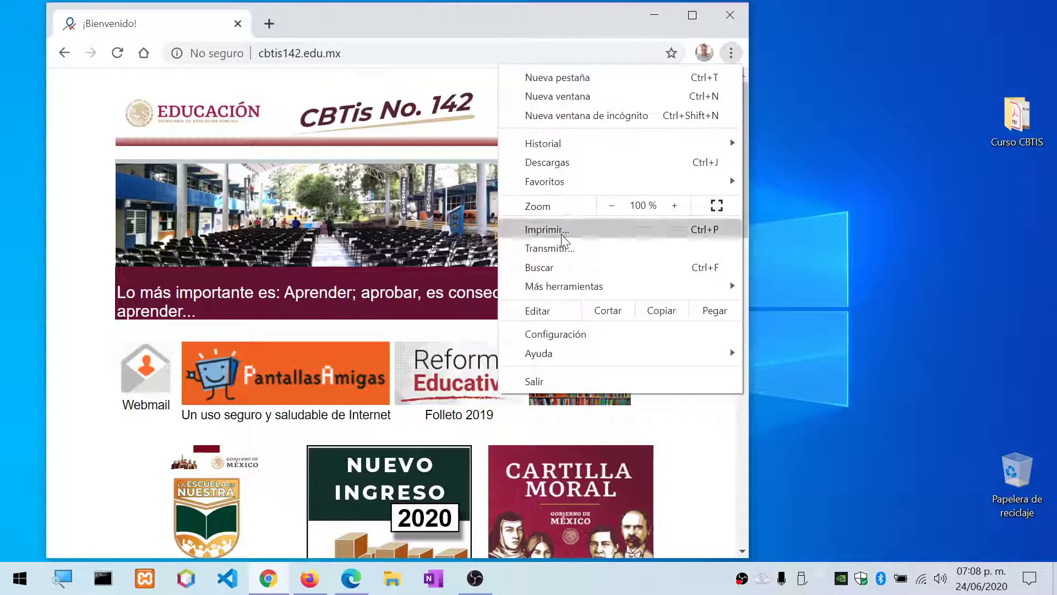
left_click(584, 230)
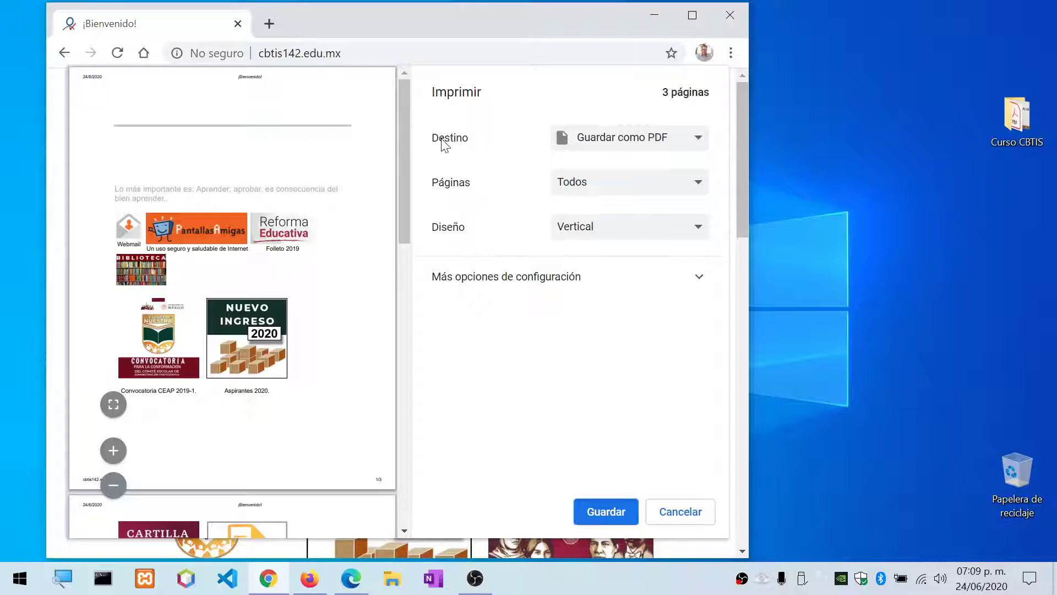
left_click(698, 139)
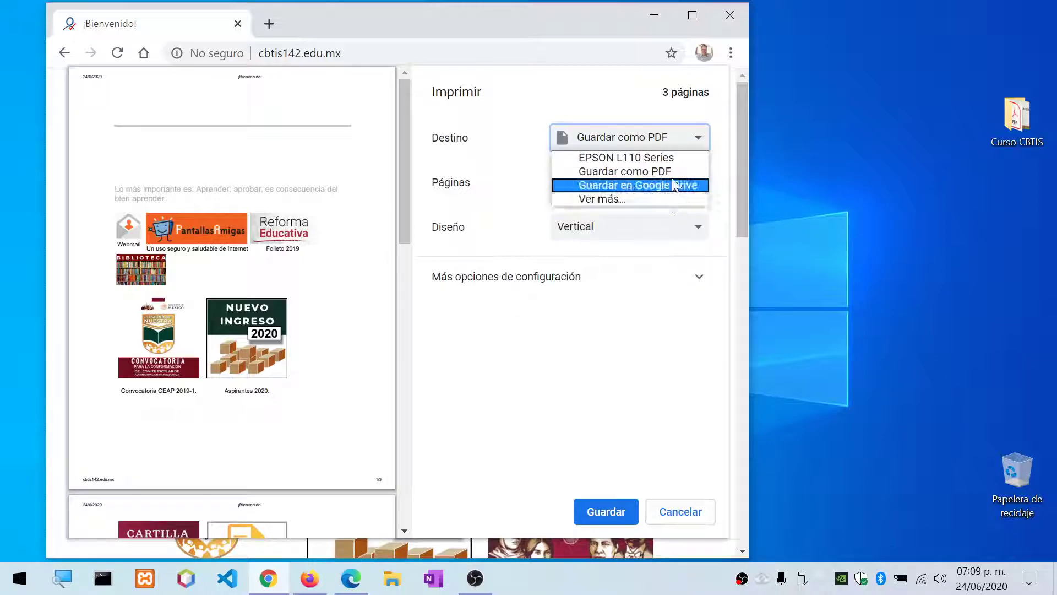
left_click(628, 176)
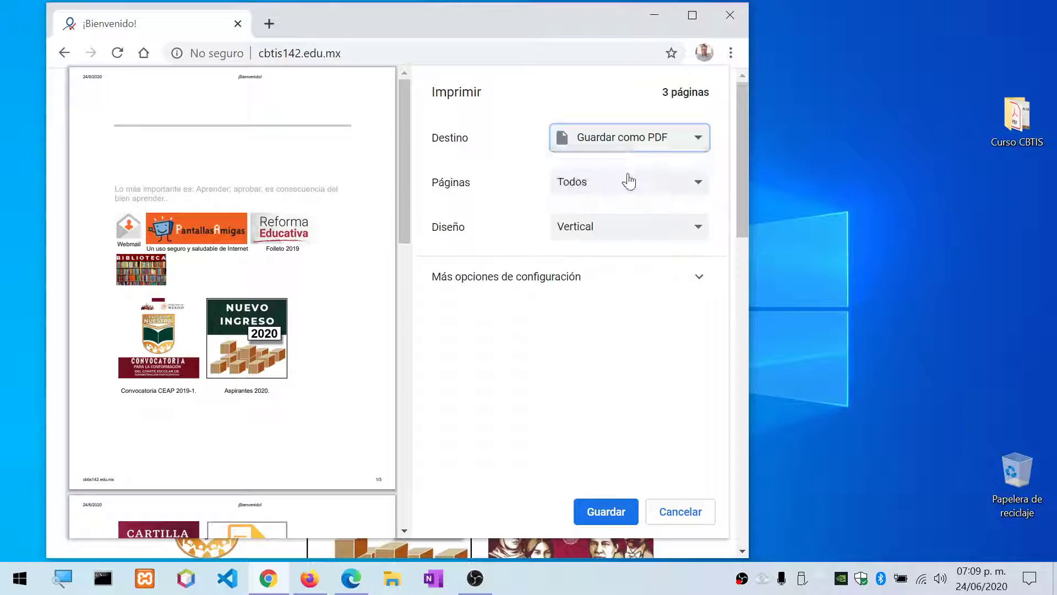
Step: Review the pages in the print preview and set a custom page range of 1, 2
scroll(309, 288, "down", 12)
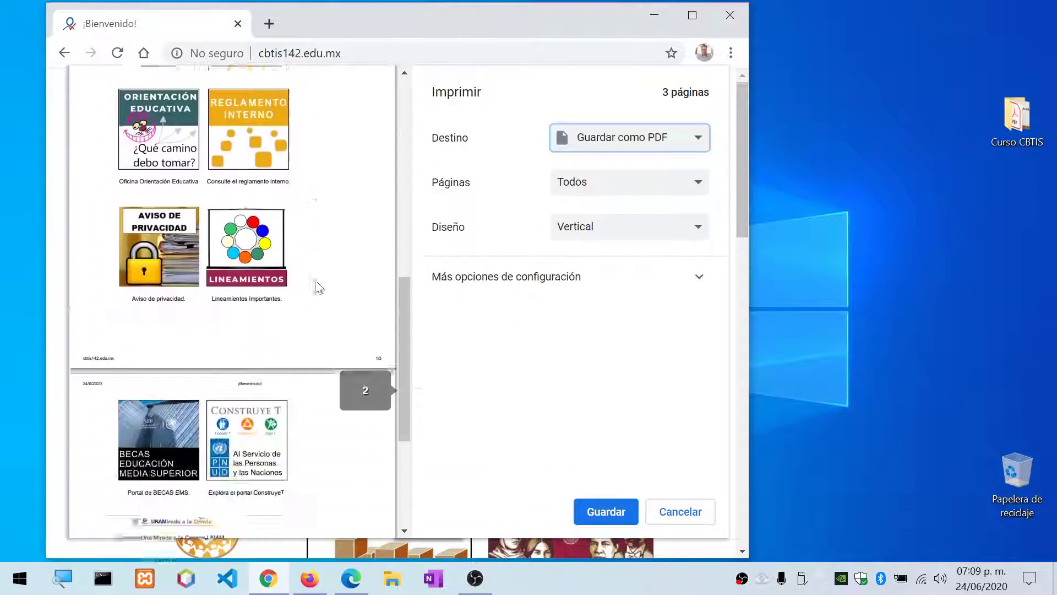
left_click(627, 186)
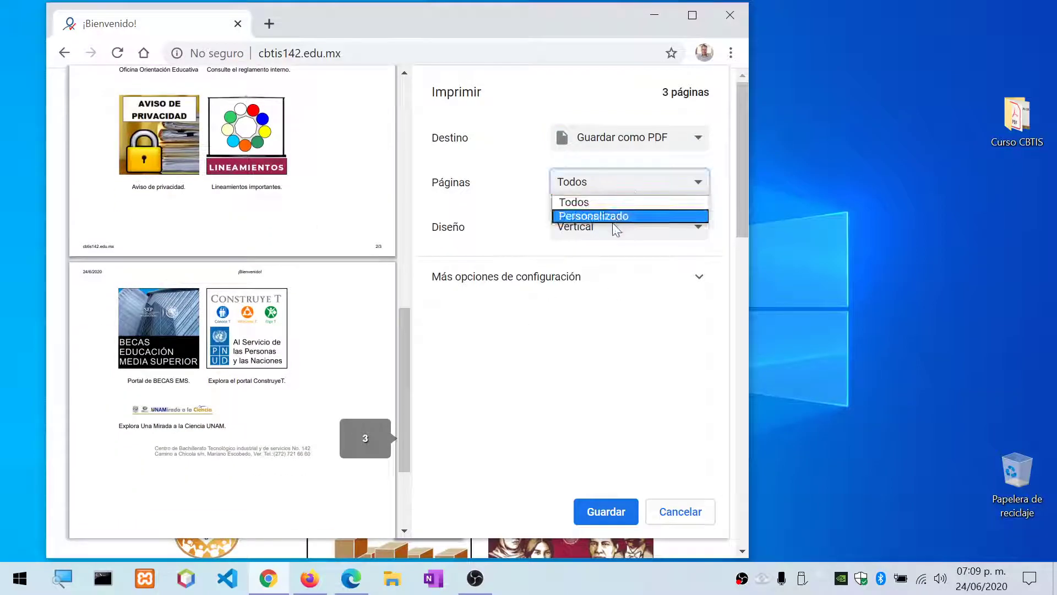
scroll(371, 256, "down", 3)
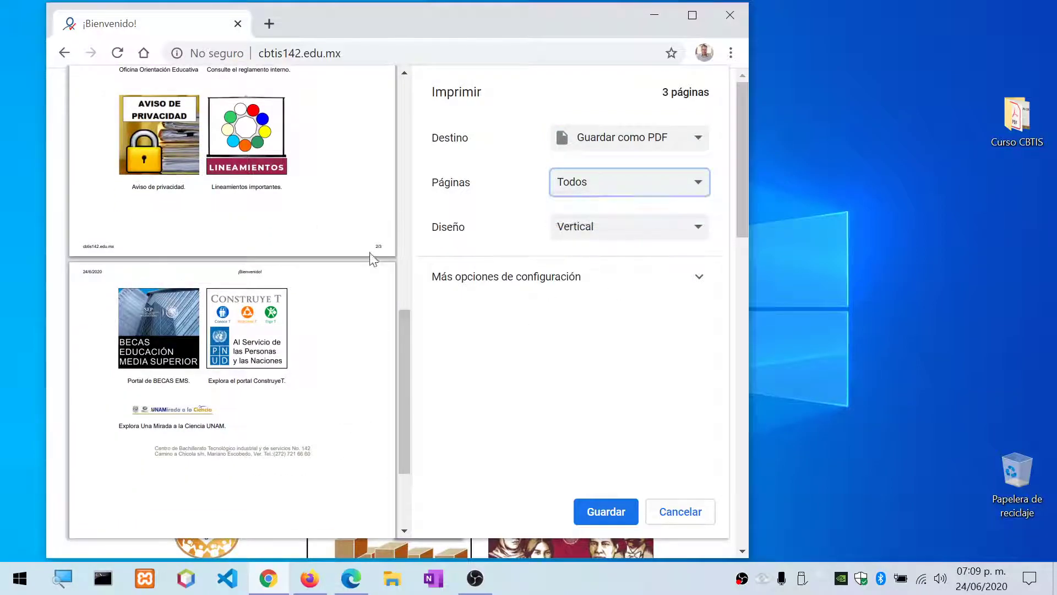
scroll(368, 260, "up", 15)
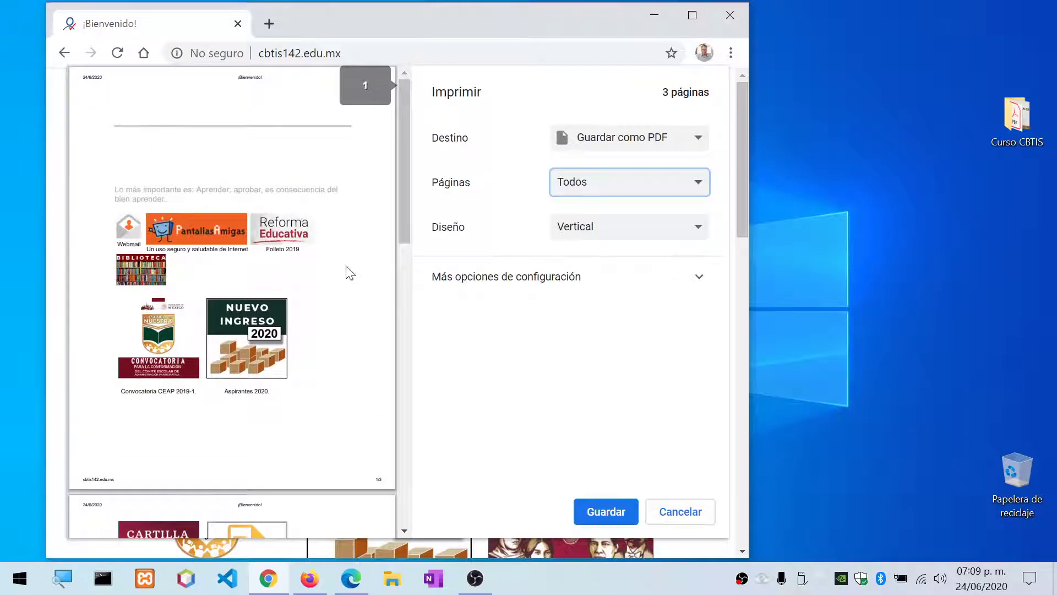
left_click(601, 187)
left_click(605, 214)
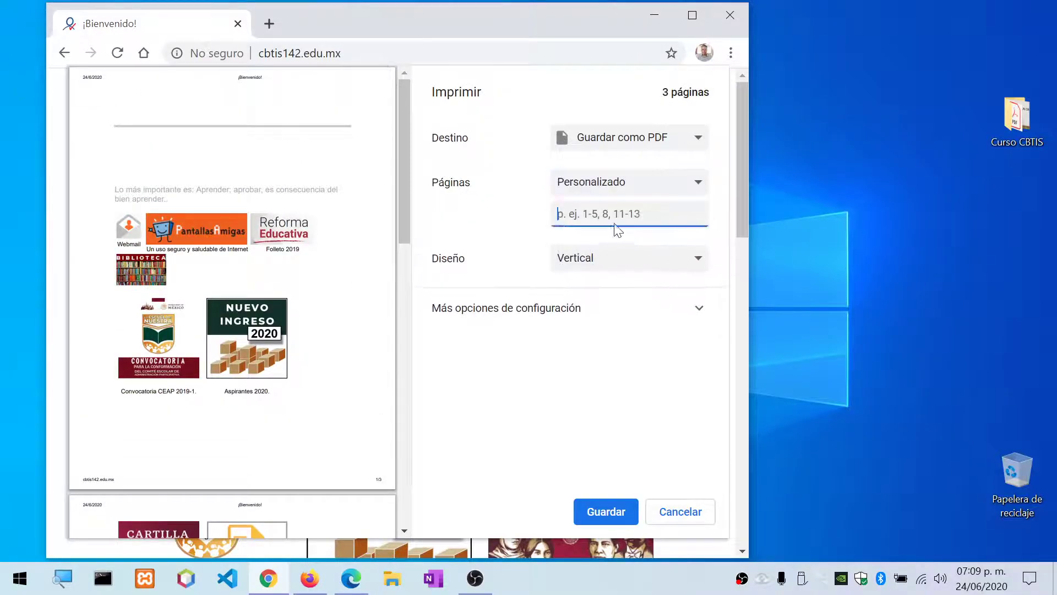
type("1, 2")
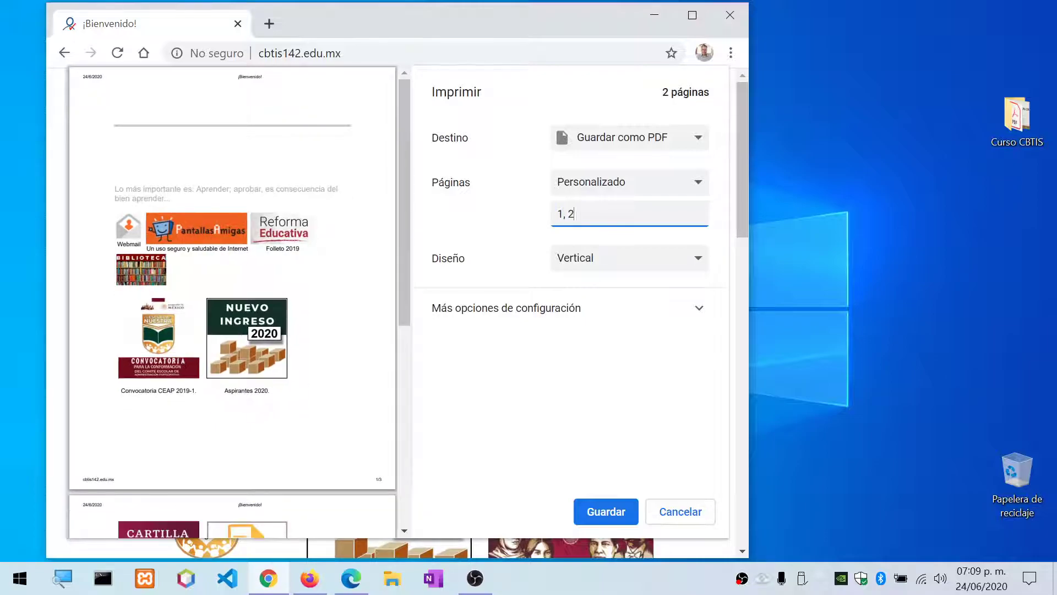
Step: Try the custom page range 1 - 3 and return the page selection to Todos
key("BackSpace")
key("BackSpace")
key("BackSpace")
type("- 3")
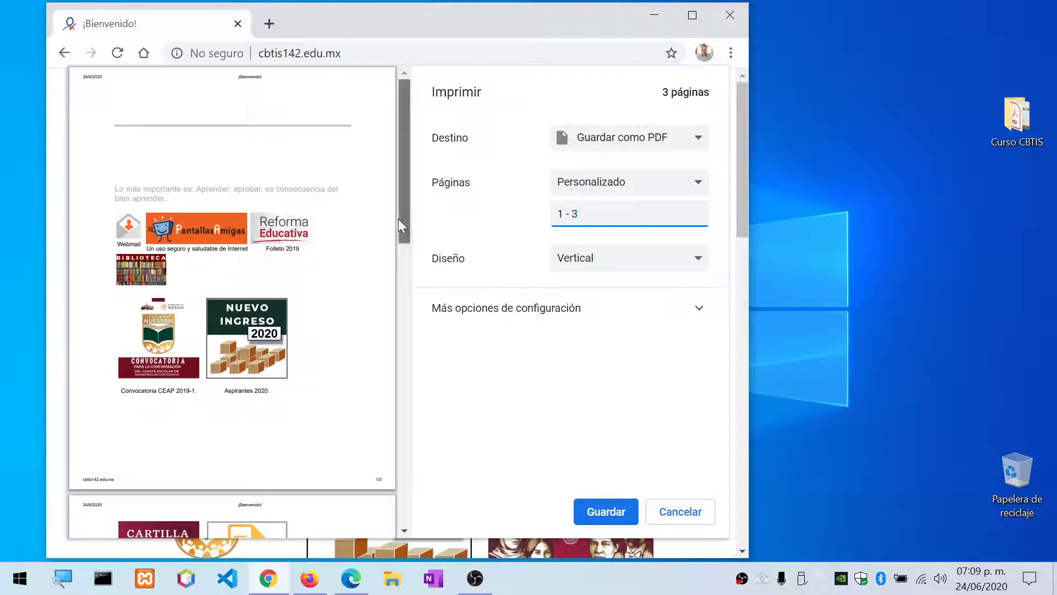
left_click_drag(404, 219, 371, 165)
left_click(693, 187)
left_click(583, 204)
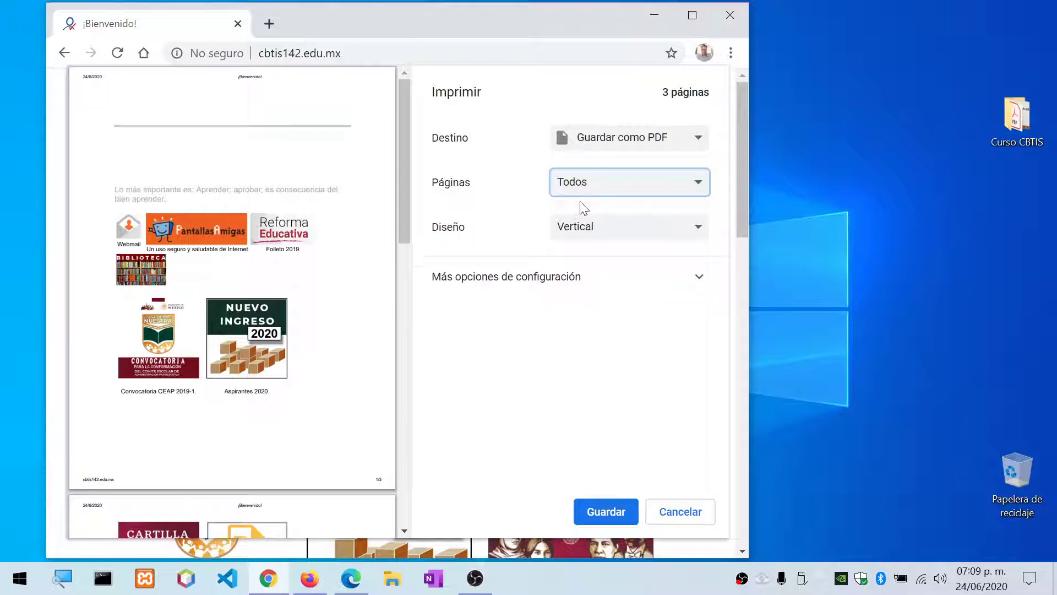
Step: Save the web page as a PDF named "paginaweb de chrome" in the Curso CBTIS folder on Escritorio
left_click(599, 514)
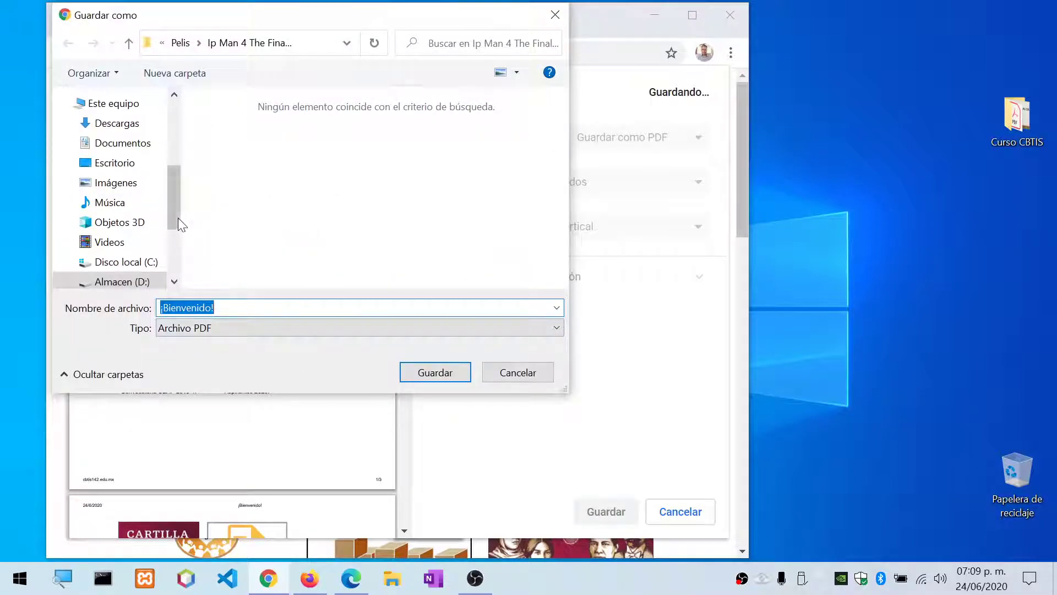
mouse_move(169, 213)
left_mouse_down()
mouse_move(163, 137)
mouse_move(171, 198)
left_mouse_up()
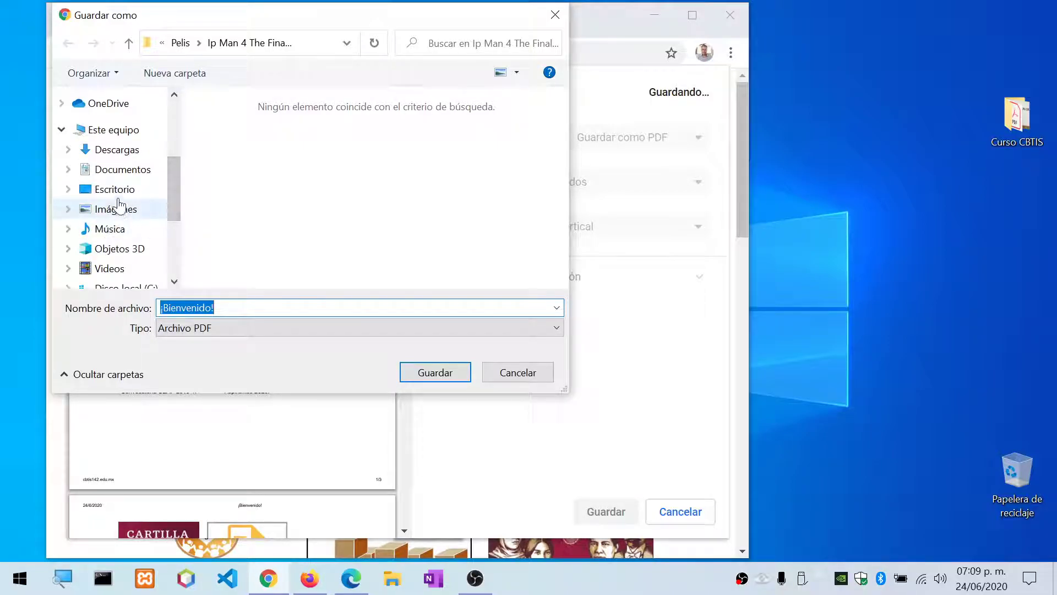
left_click(118, 191)
double_click(217, 124)
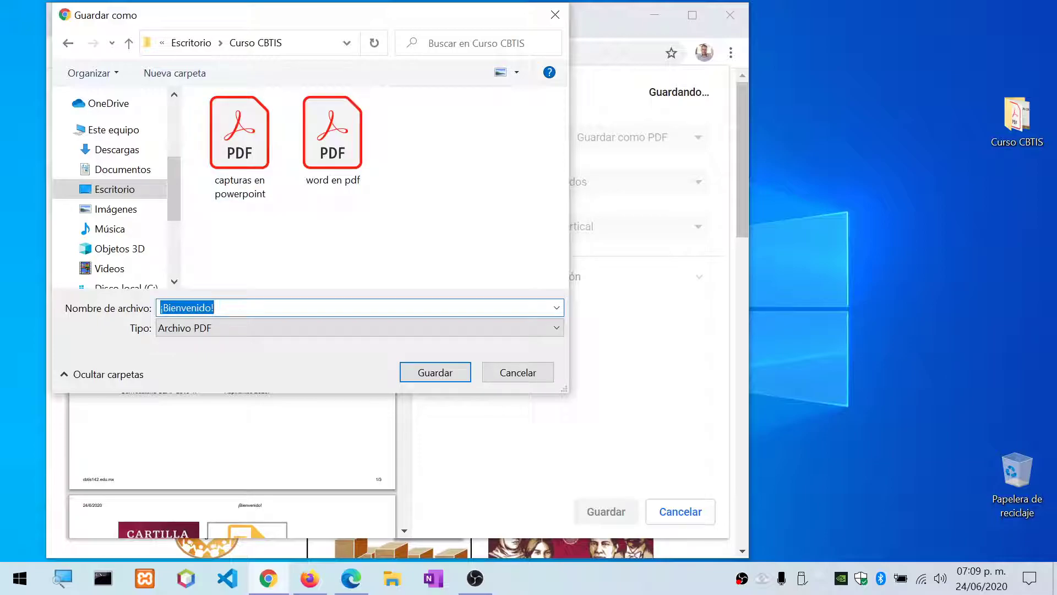
type("pagina")
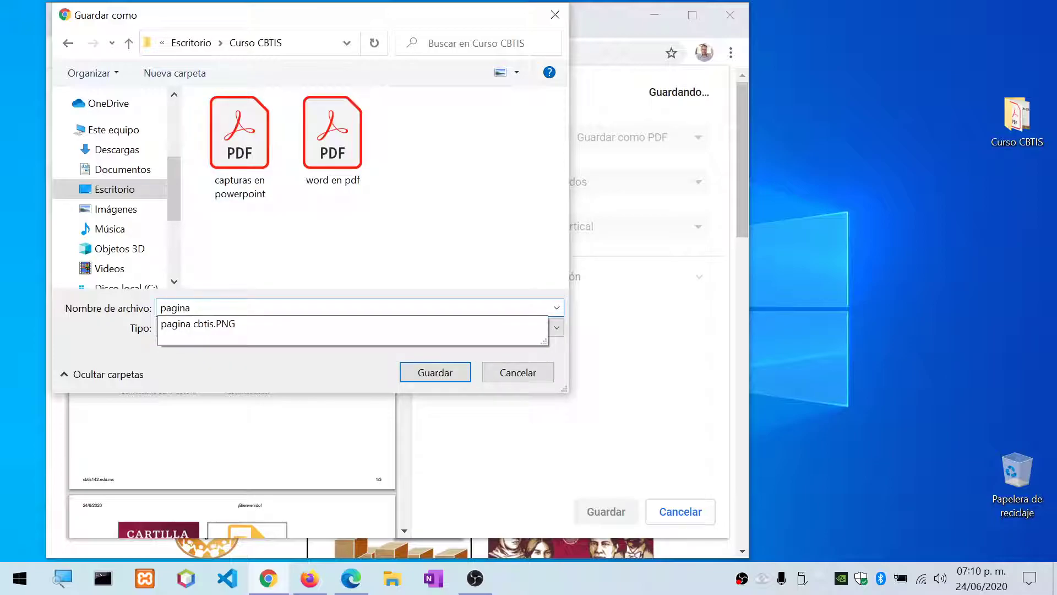
type("web de chrome")
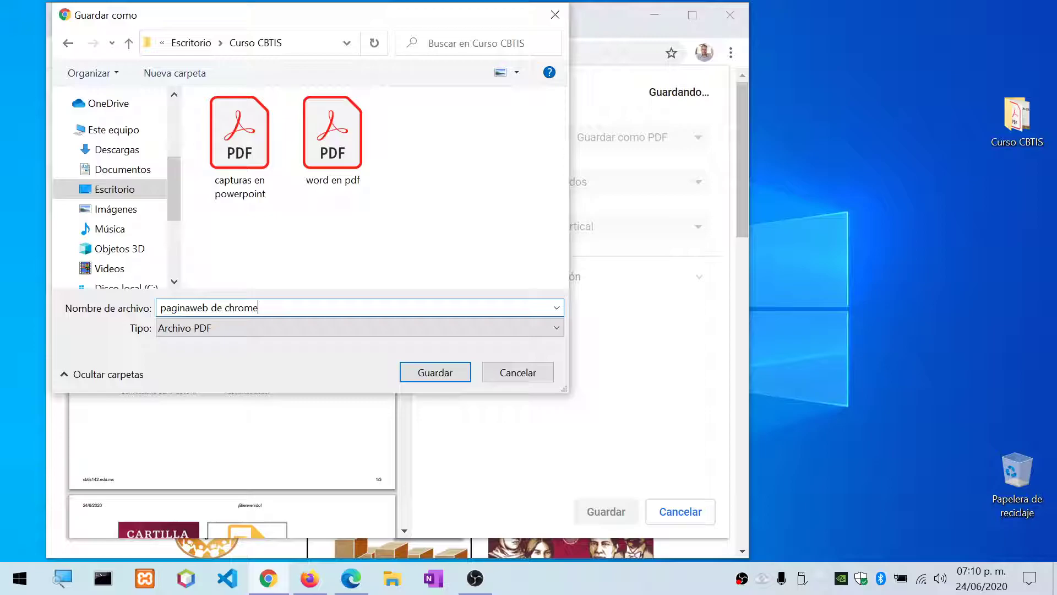
key("Return")
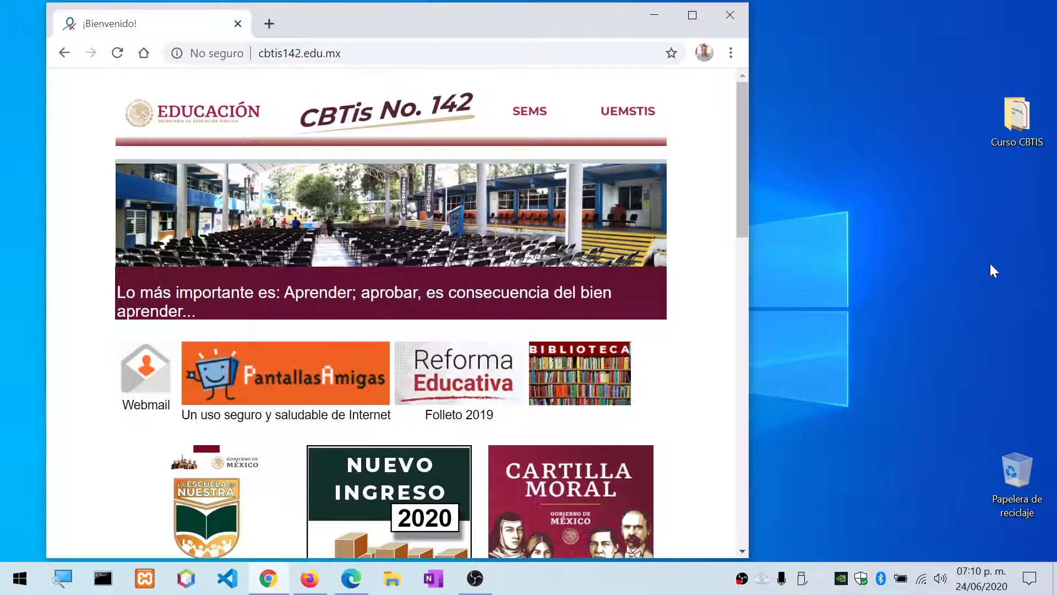
Step: Check the paginaweb de chrome PDF in the Curso CBTIS desktop folder, and close the folder and Chrome
double_click(1016, 121)
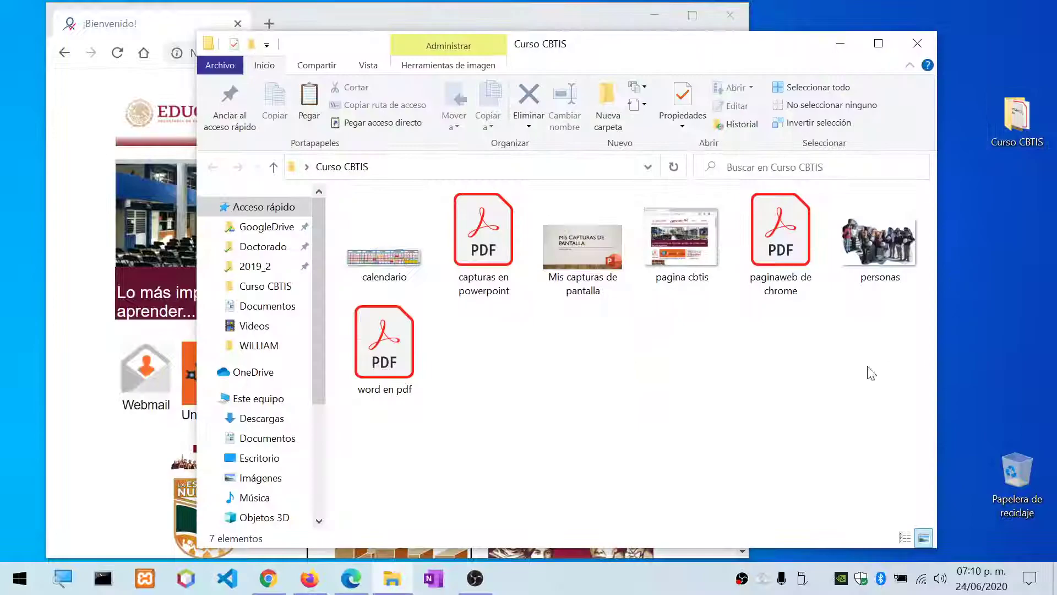
left_click(763, 284)
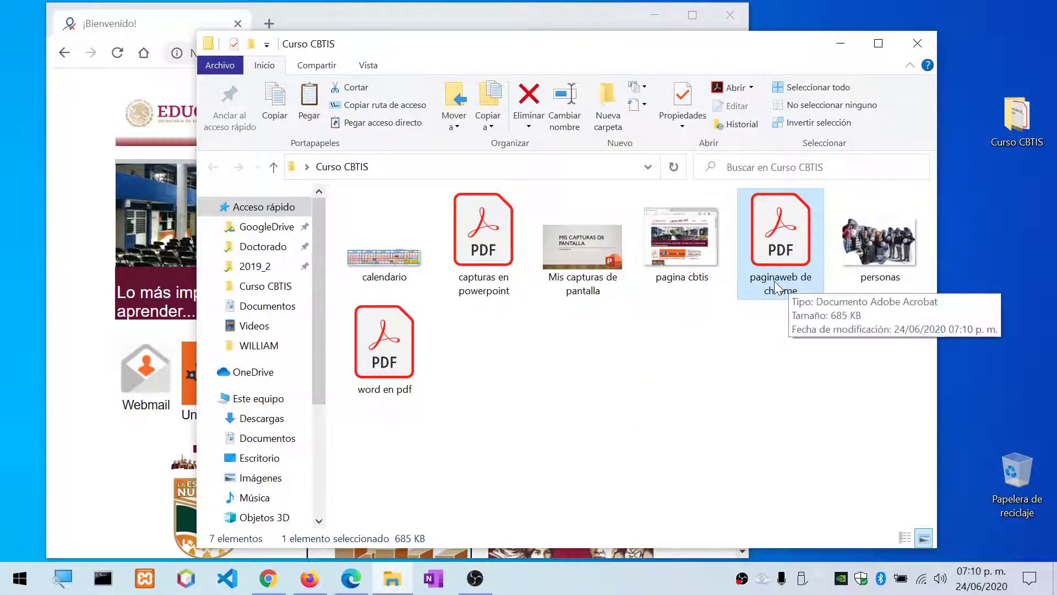
left_click(841, 190)
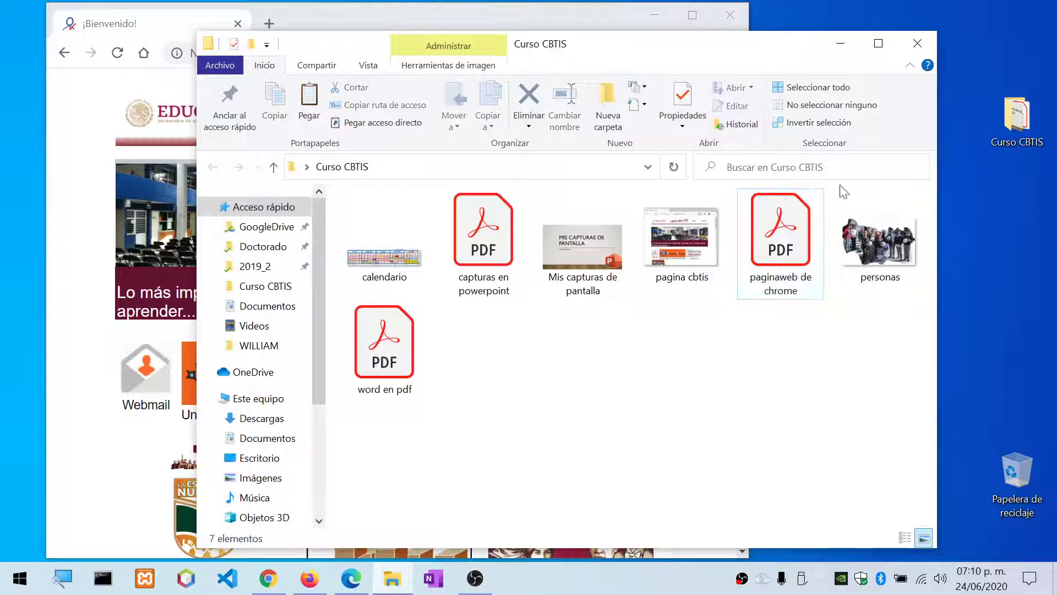
left_click(915, 44)
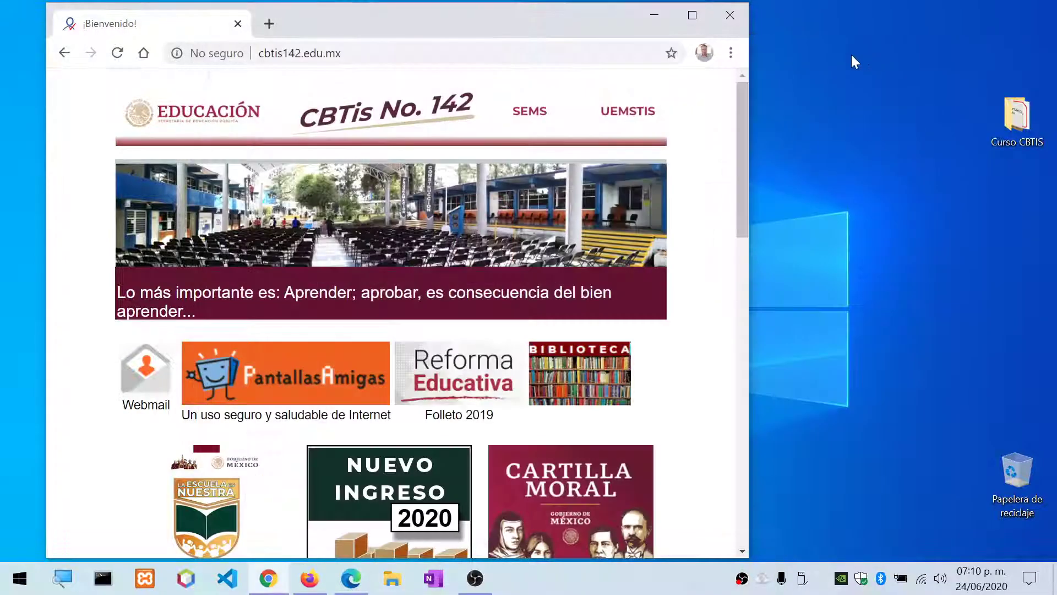
left_click(719, 18)
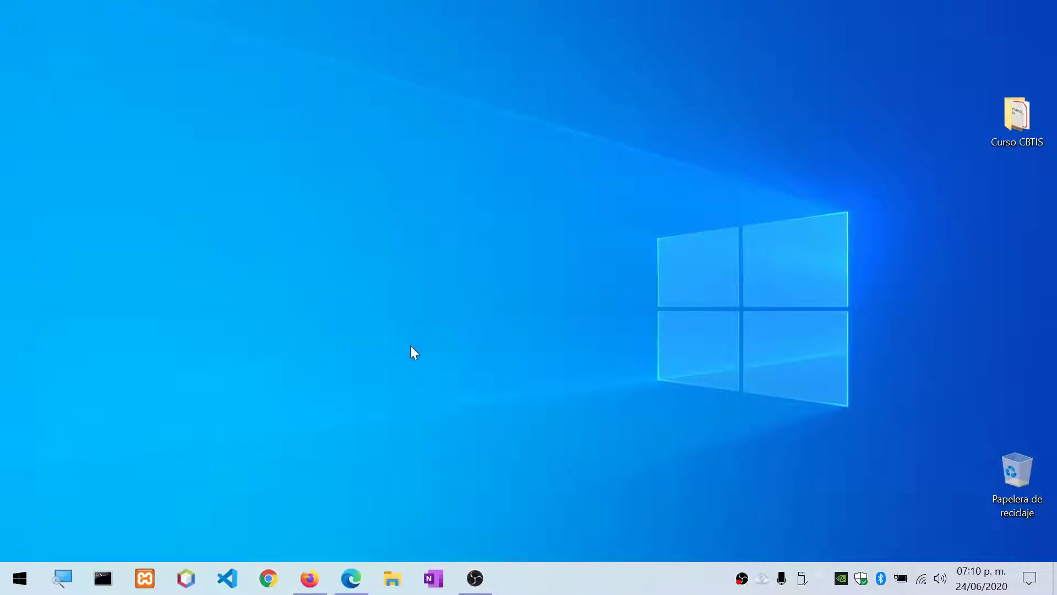
Step: Switch to Firefox and choose Microsoft Print to PDF as the printer for the CBTis web page
left_click(309, 579)
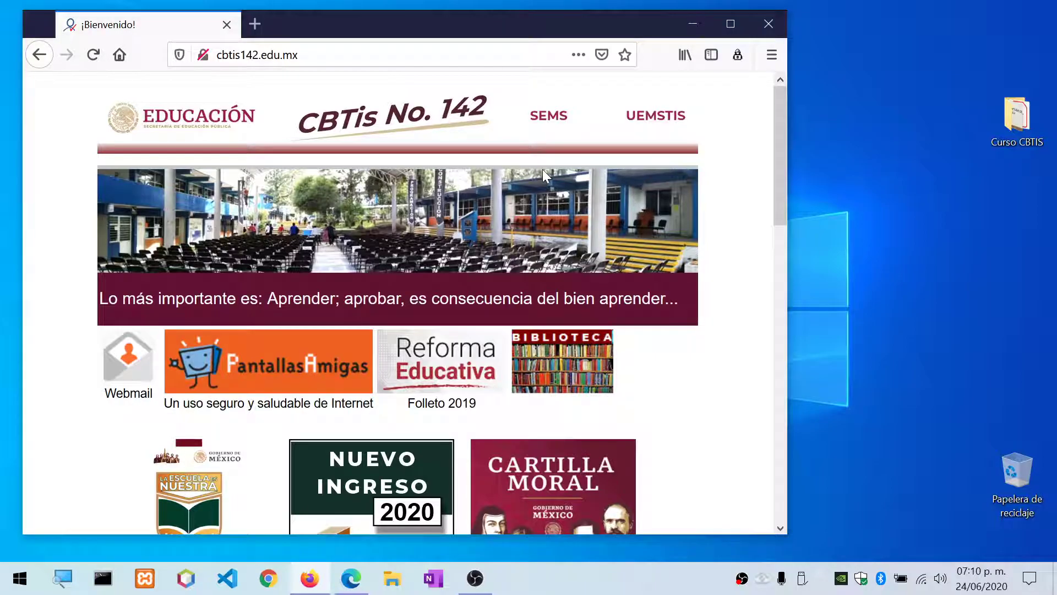
left_click(776, 59)
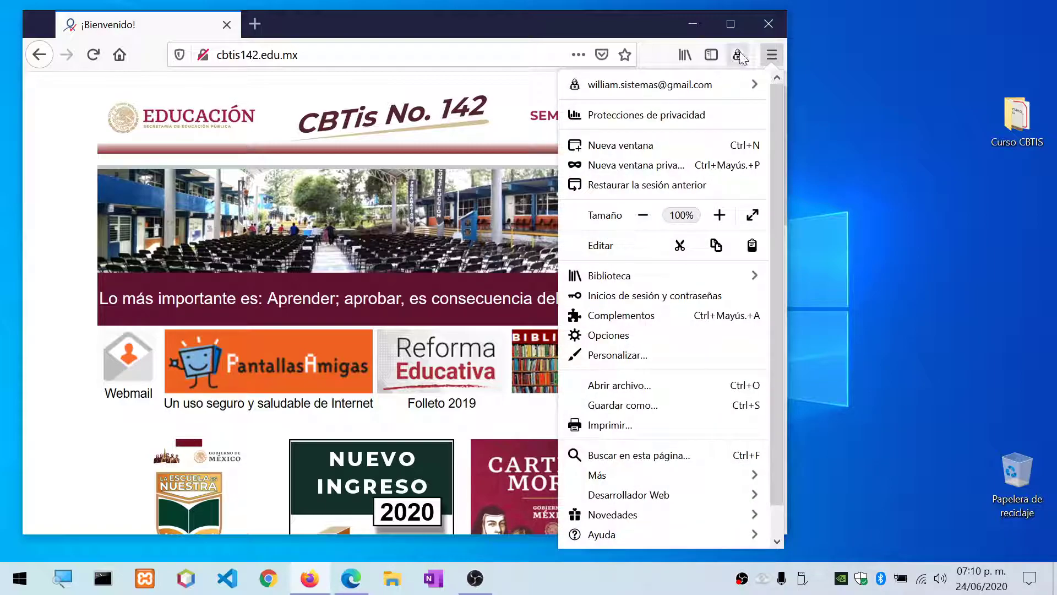
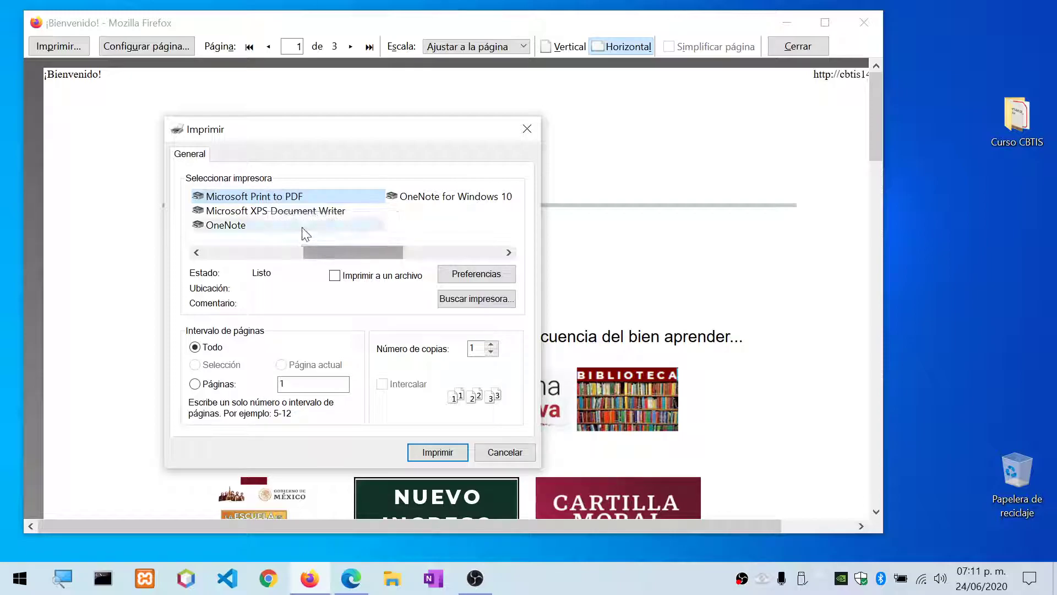
left_click(267, 212)
left_click(269, 201)
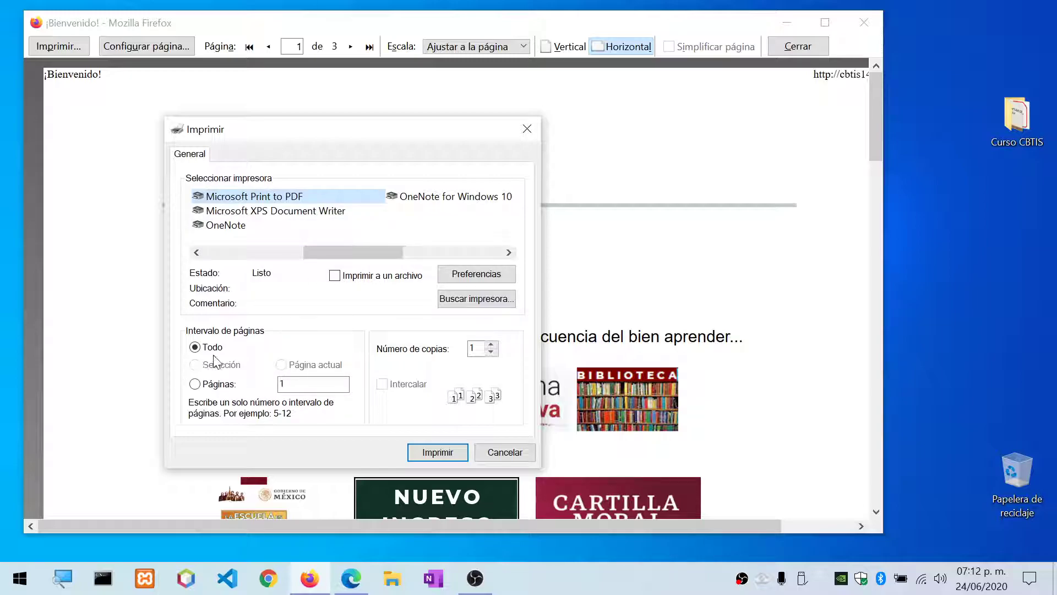
Step: Set the page range to Todo and print the web page to PDF
left_click(195, 384)
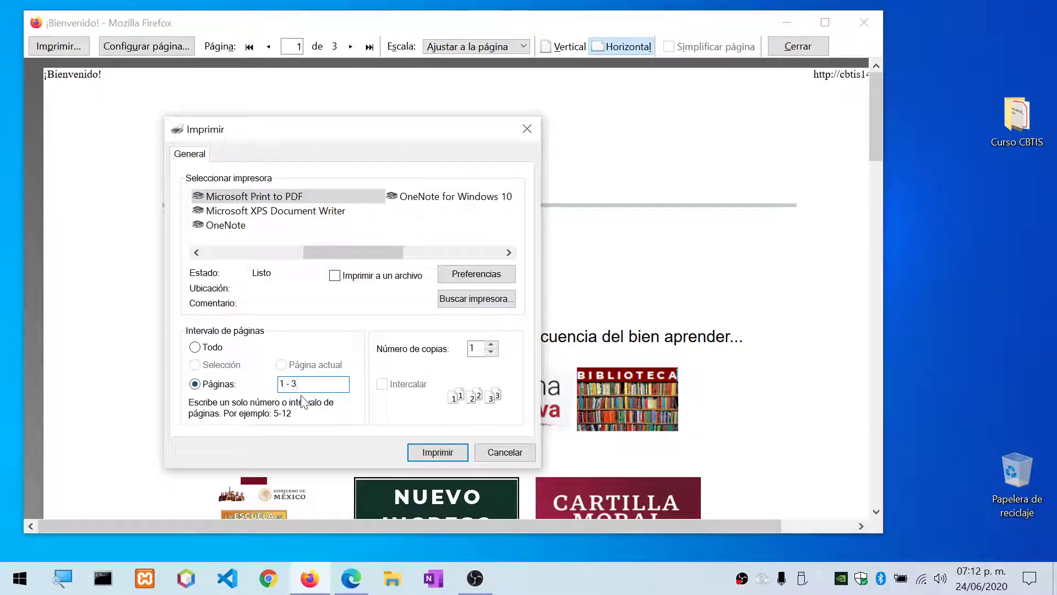
left_click(195, 347)
left_click(491, 352)
left_click(437, 452)
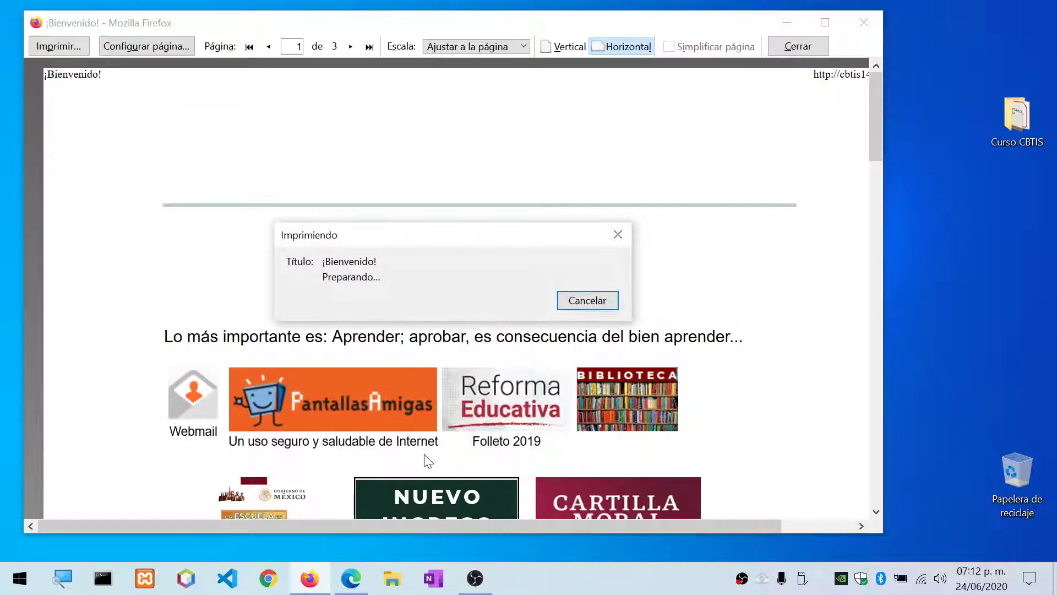
Step: Save the print output as "paginaweb de firefox" in the Curso CBTIS folder on Escritorio, and close the print preview
left_click_drag(423, 112, 362, 129)
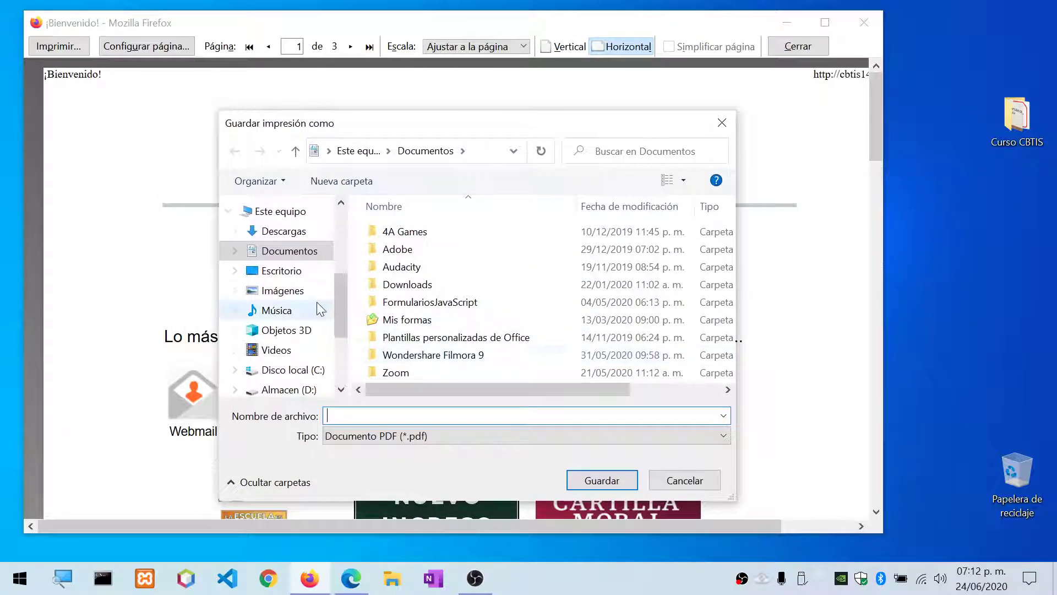
left_click(268, 278)
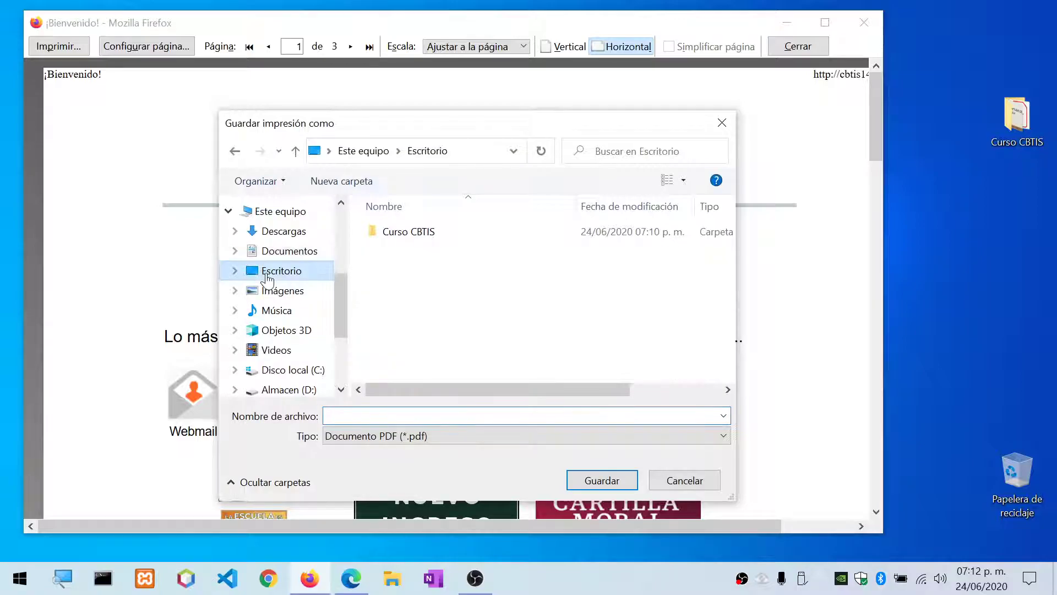
double_click(396, 233)
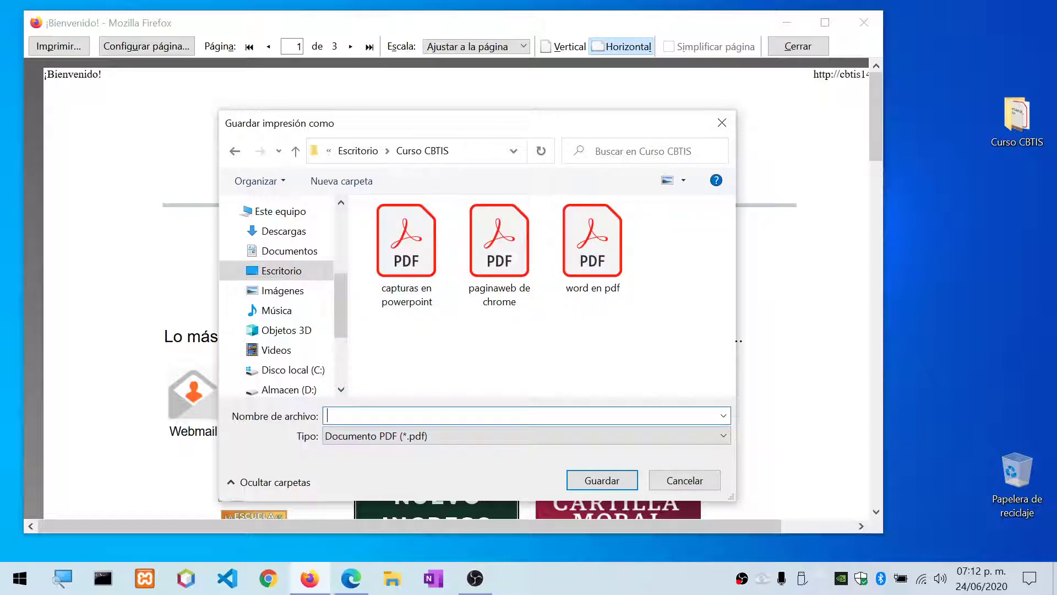
type("paginaweb ")
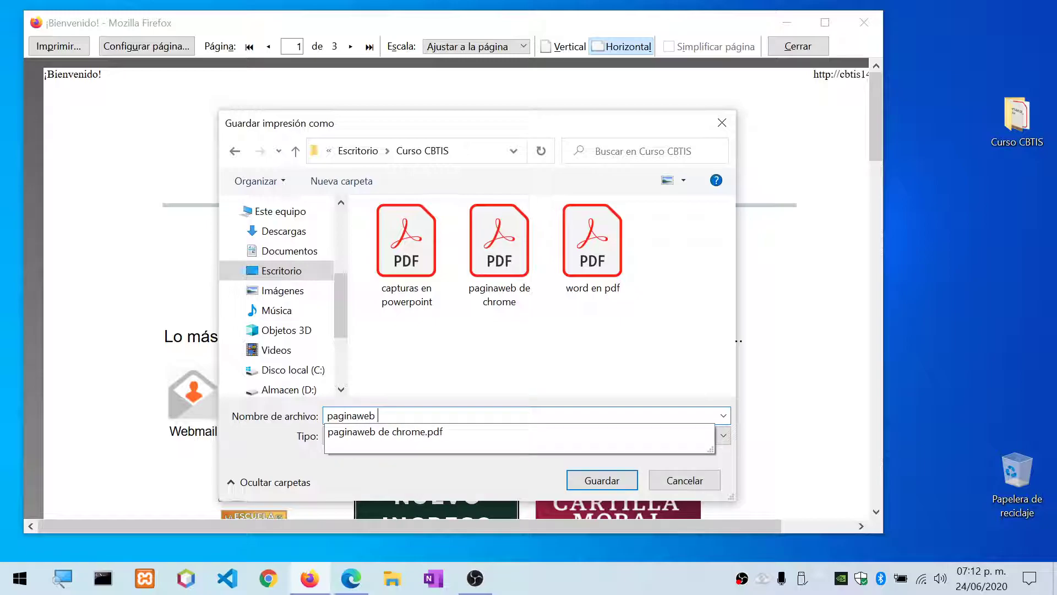
type("de firefox")
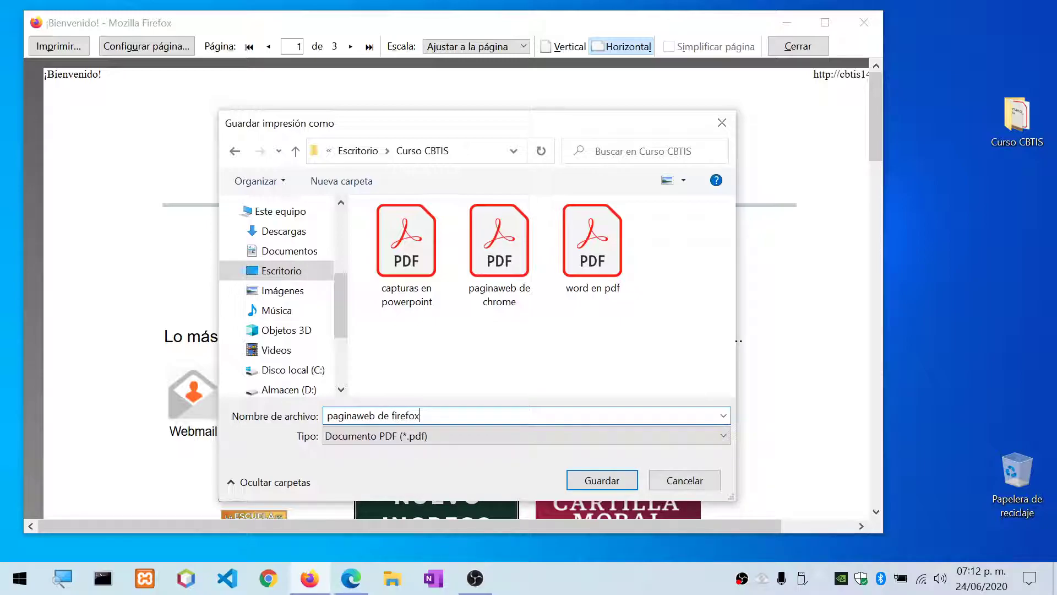
left_click(586, 480)
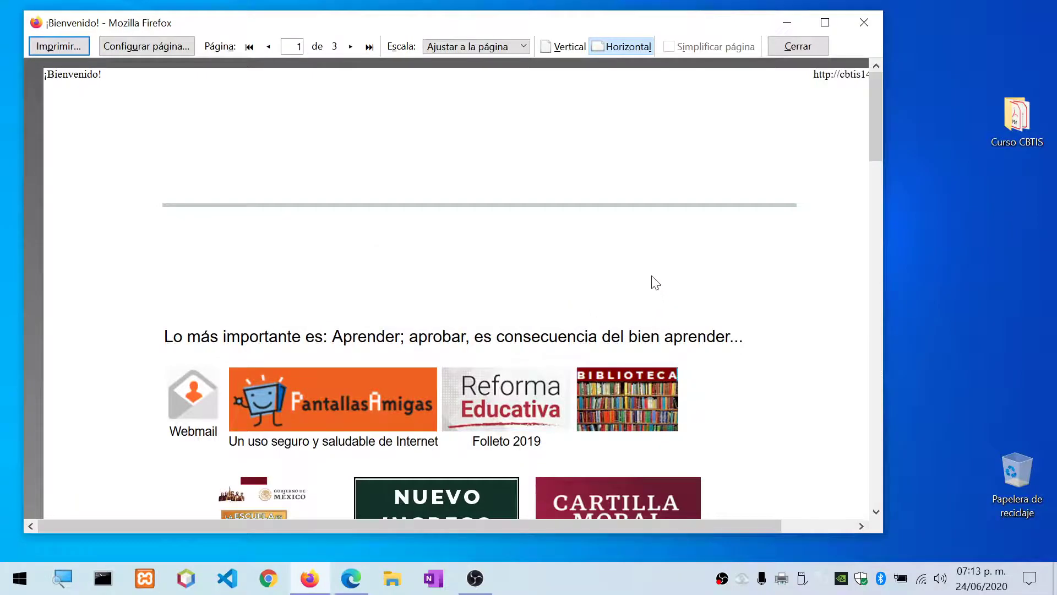
left_click(922, 269)
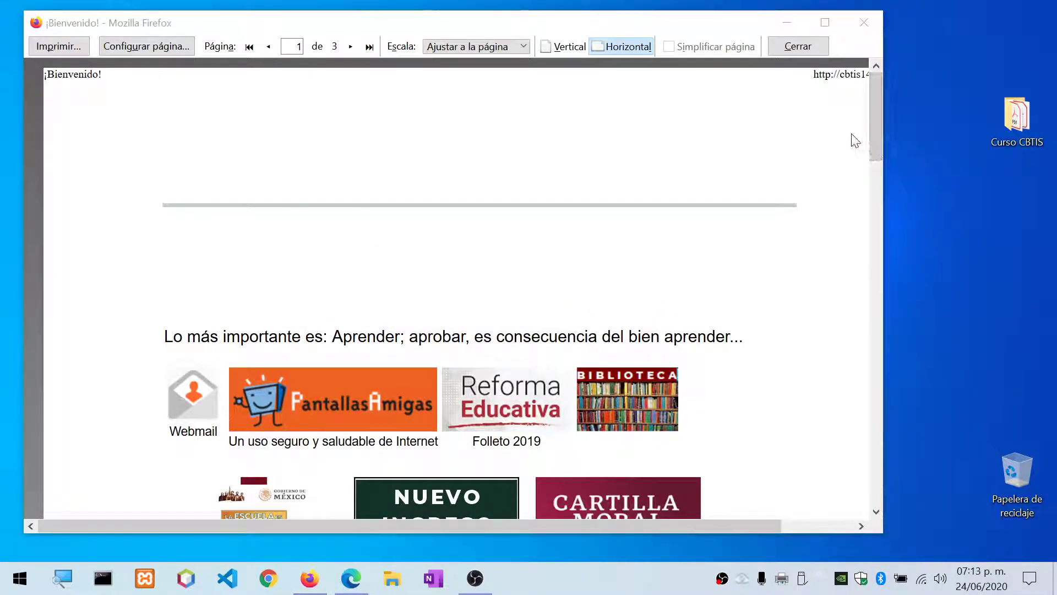
left_click(798, 46)
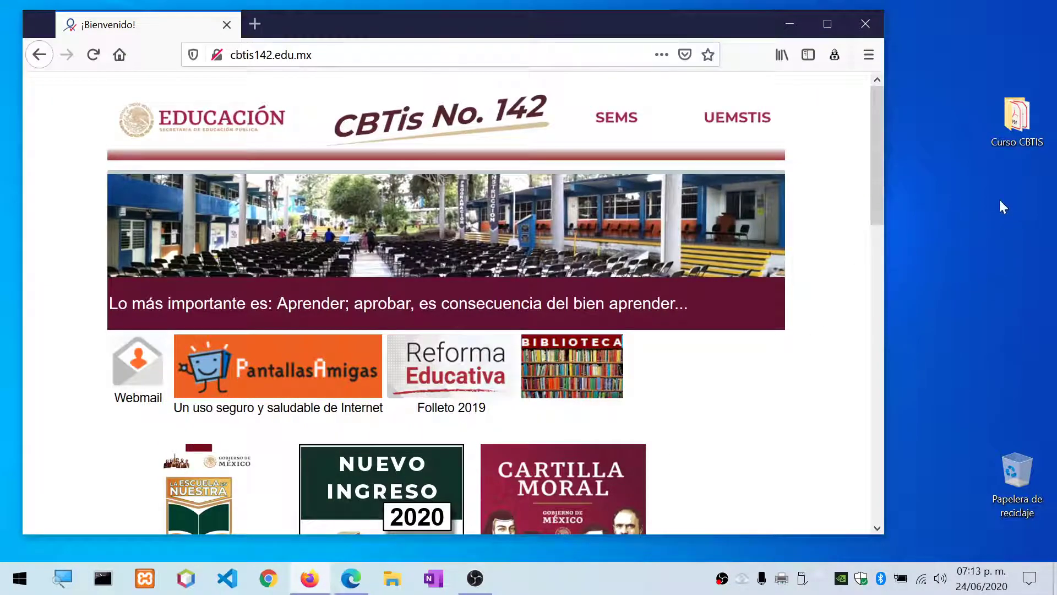
Step: Check the paginaweb de firefox PDF in the Curso CBTIS desktop folder, and close the folder and Firefox
double_click(1016, 119)
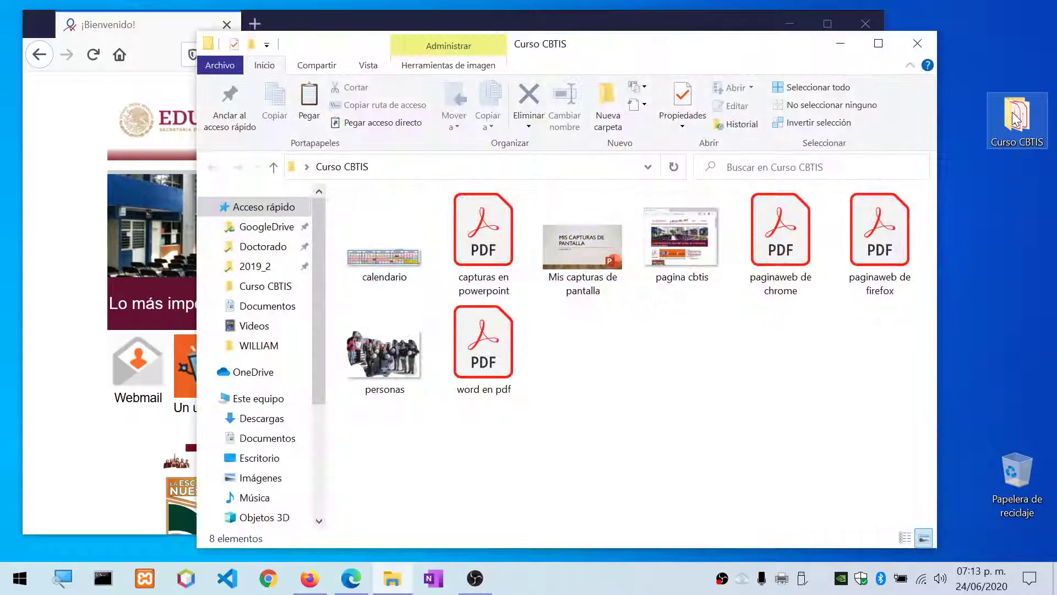
left_click(781, 282)
left_click(886, 290)
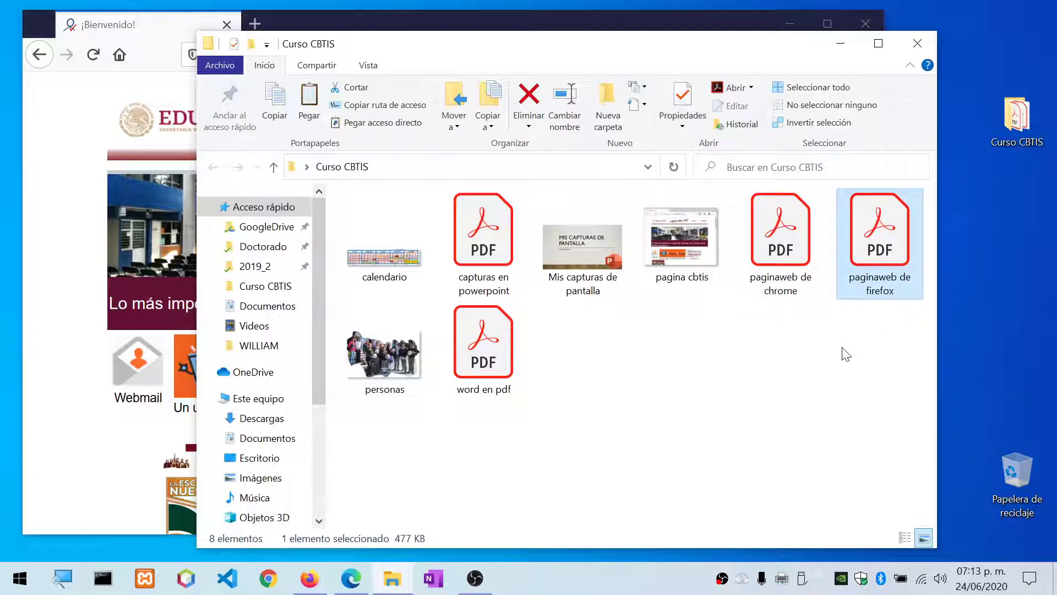
left_click(917, 43)
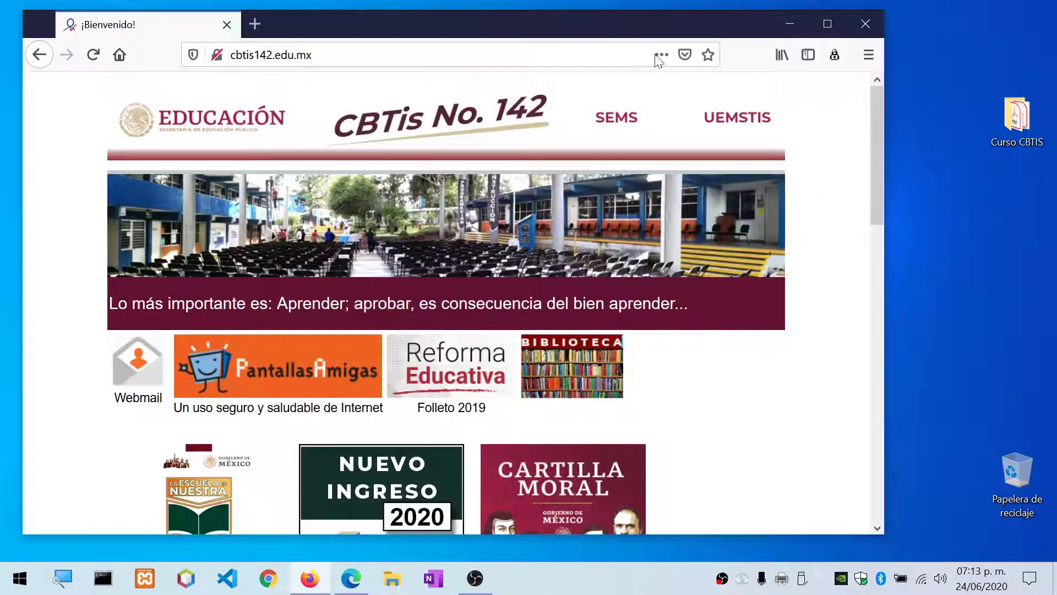
left_click(856, 24)
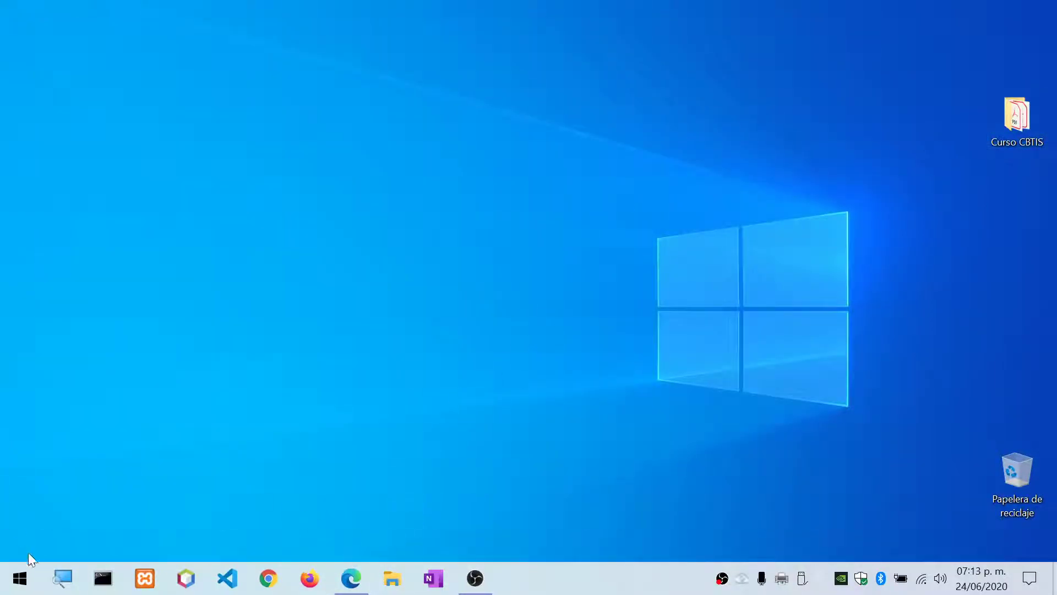
Step: Switch to Microsoft Edge and choose Microsoft Print to PDF as the printer for the CBTis web page
left_click(350, 578)
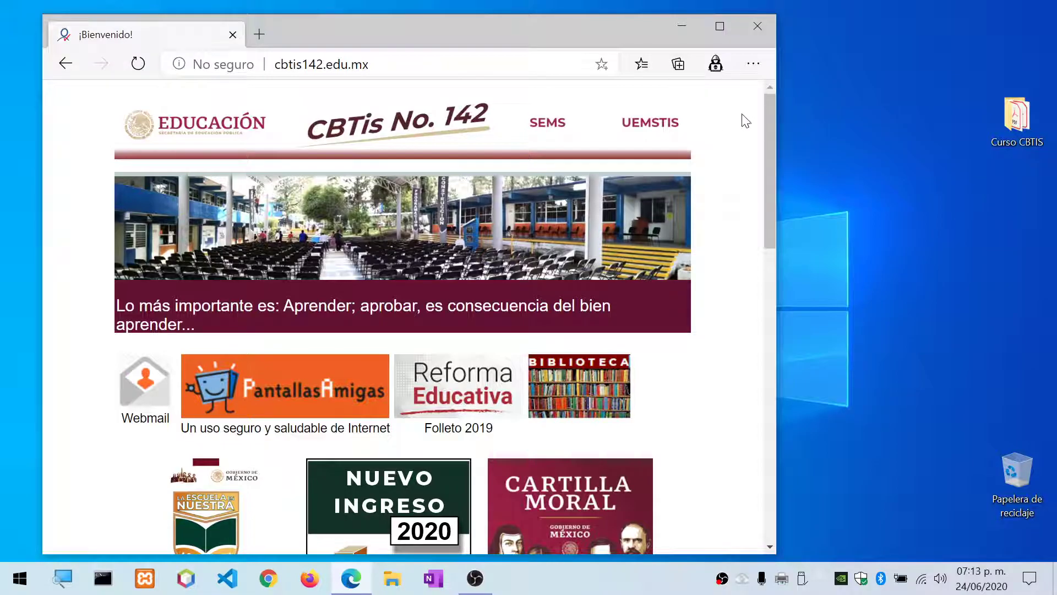
left_click(752, 73)
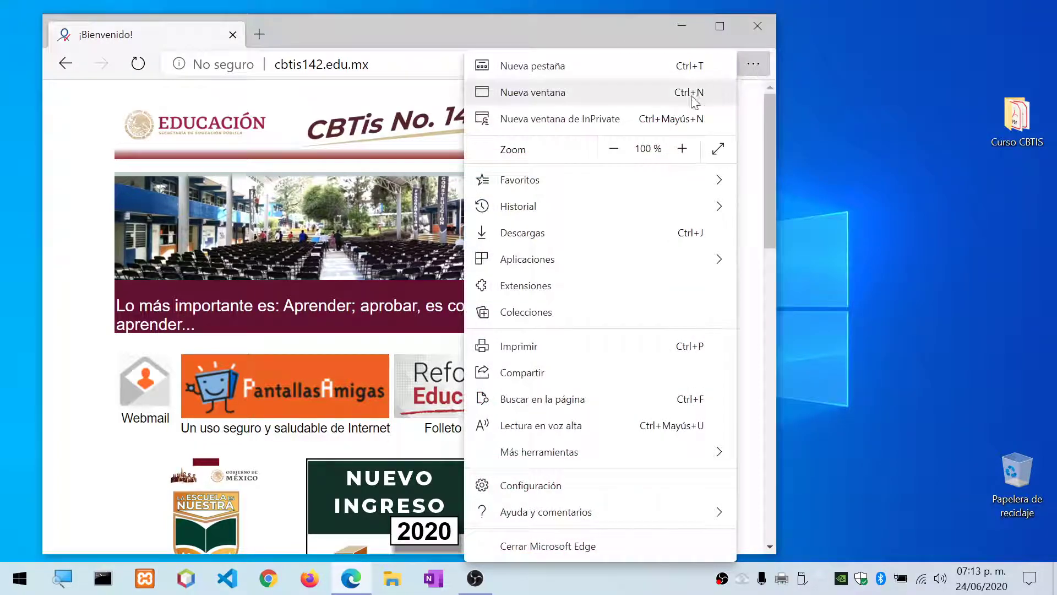
left_click(543, 352)
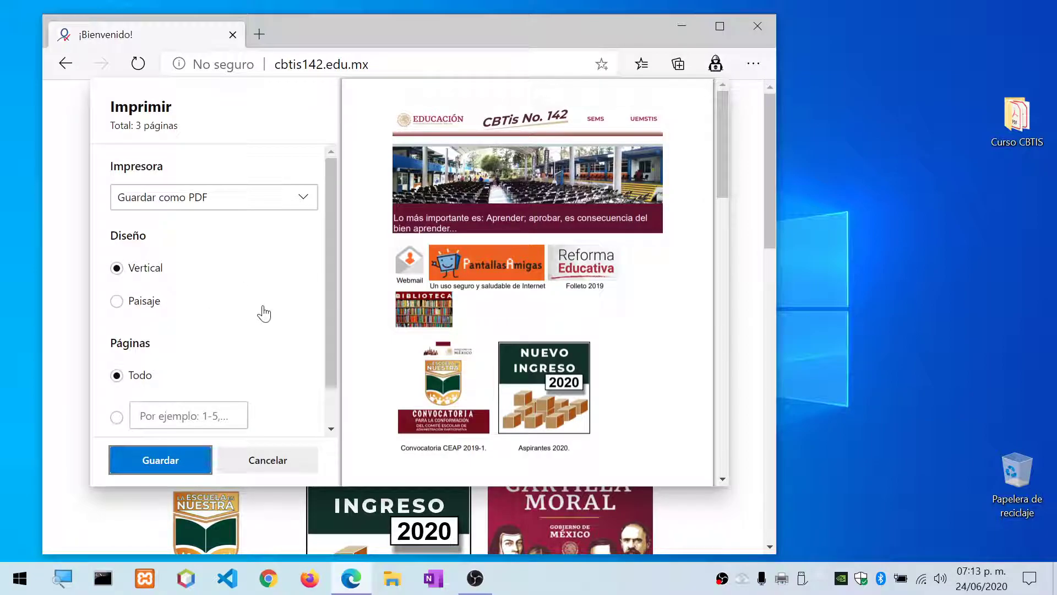
left_click(221, 207)
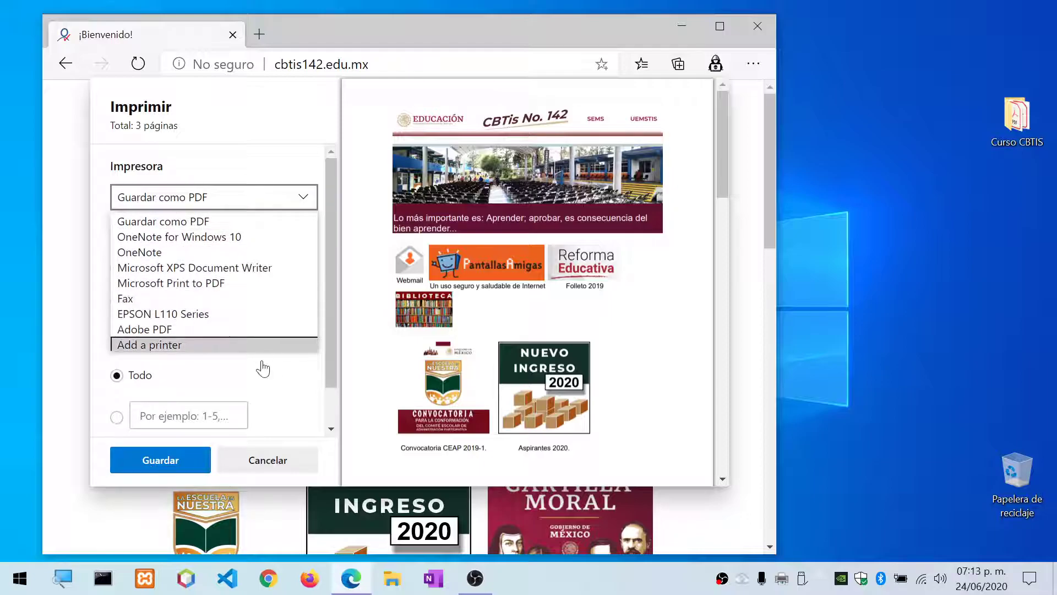
left_click(168, 283)
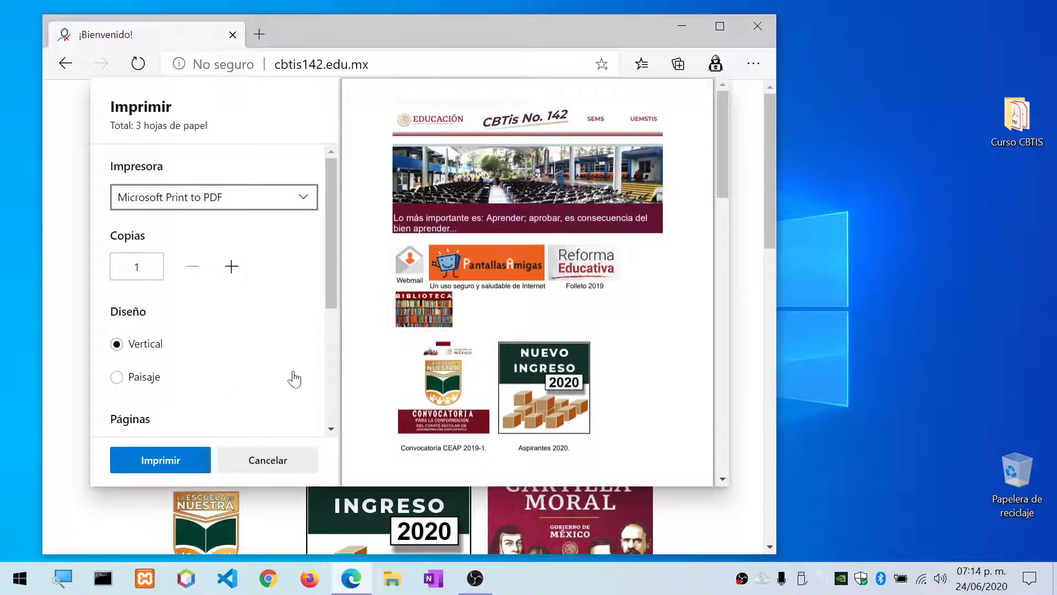
Step: Try the custom page range 1 - 3 in the print settings, and set the pages back to Todo
scroll(238, 367, "down", 3)
scroll(154, 264, "up", 2)
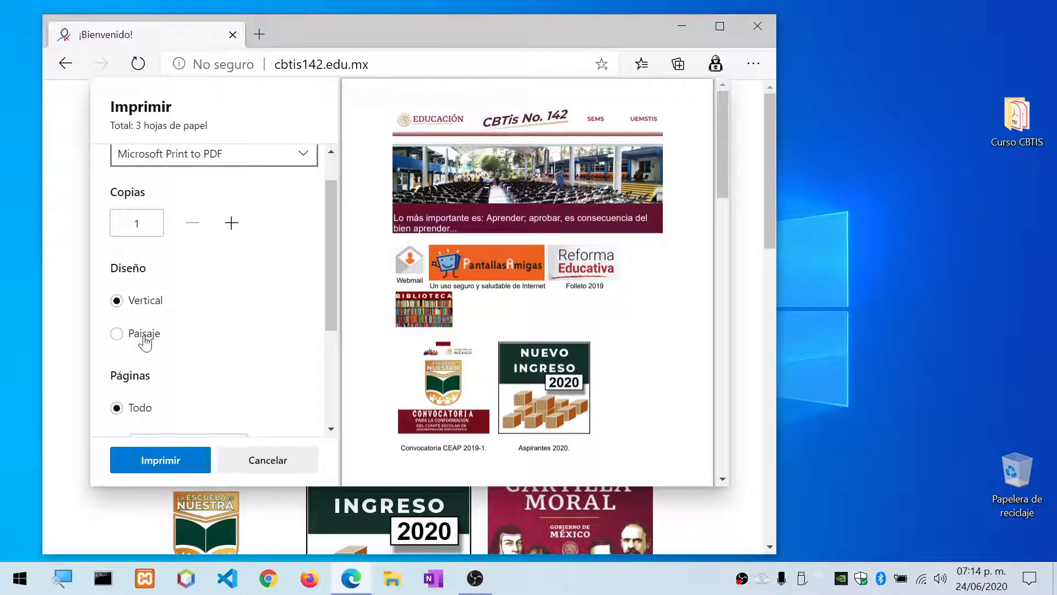
scroll(198, 357, "down", 3)
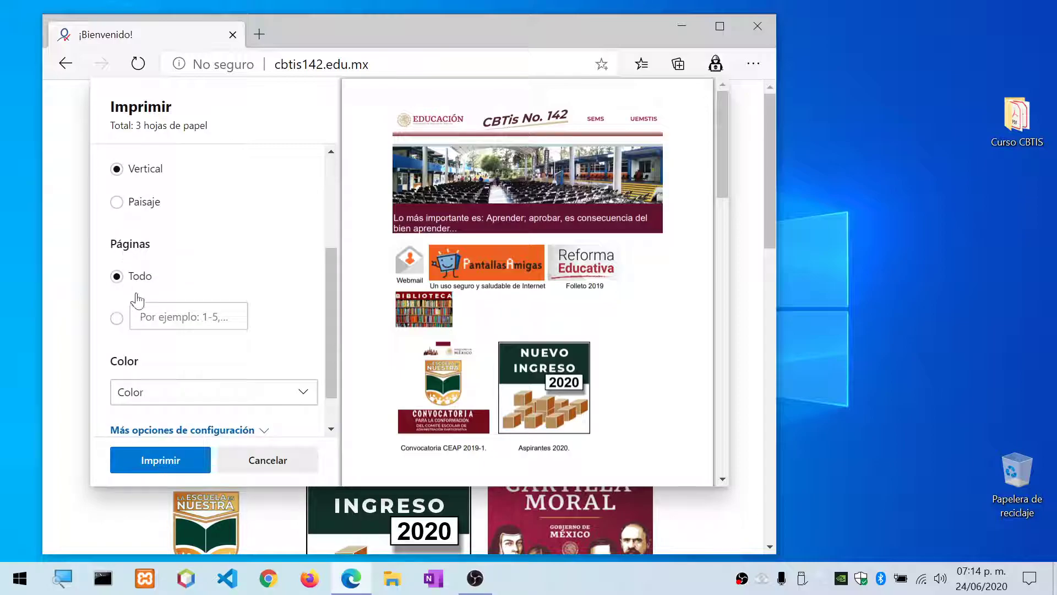
left_click(116, 318)
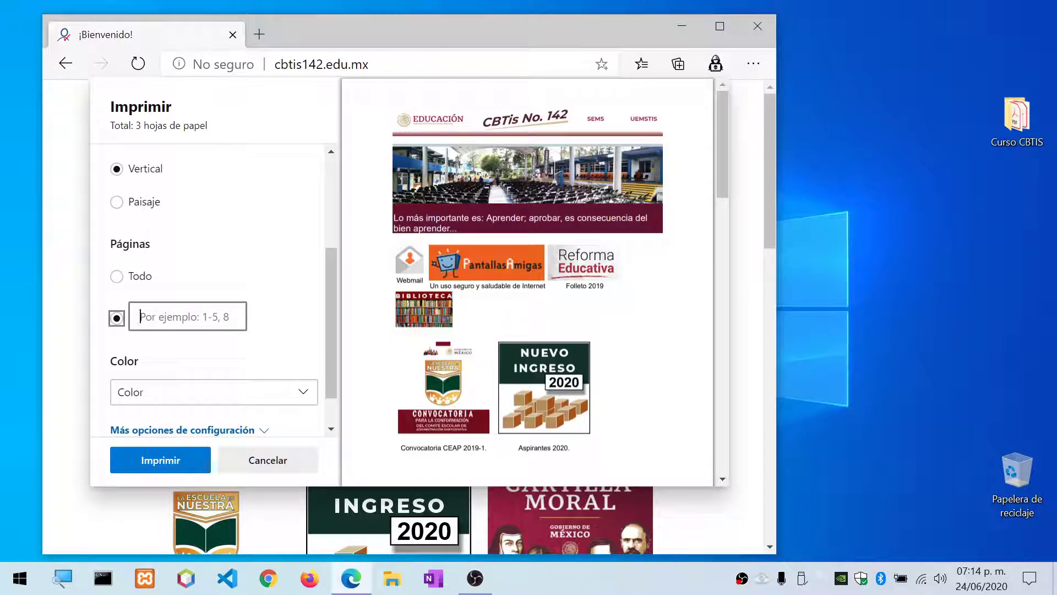
type("1")
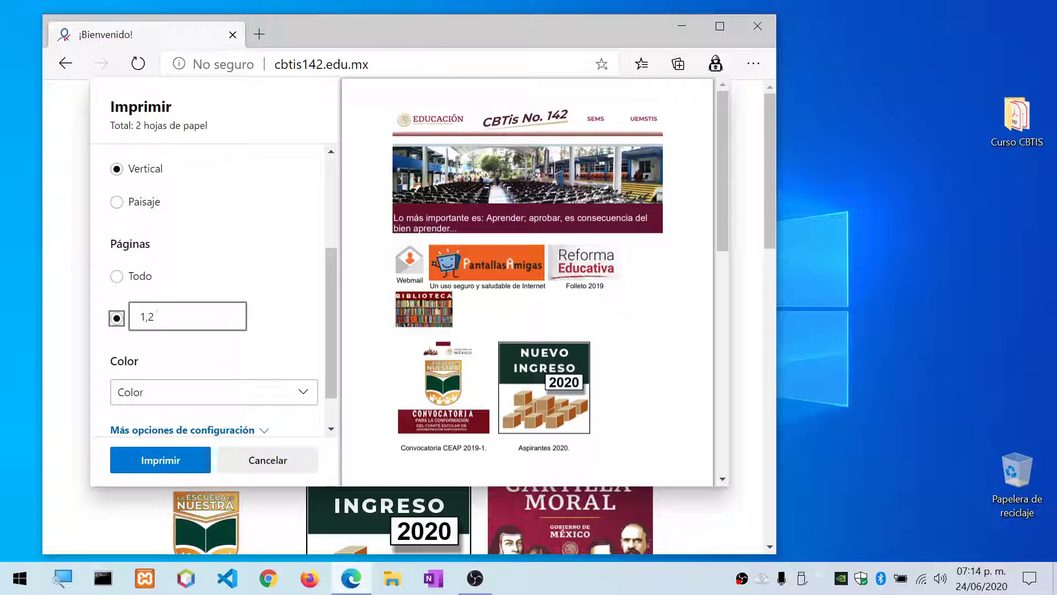
type(" - 3")
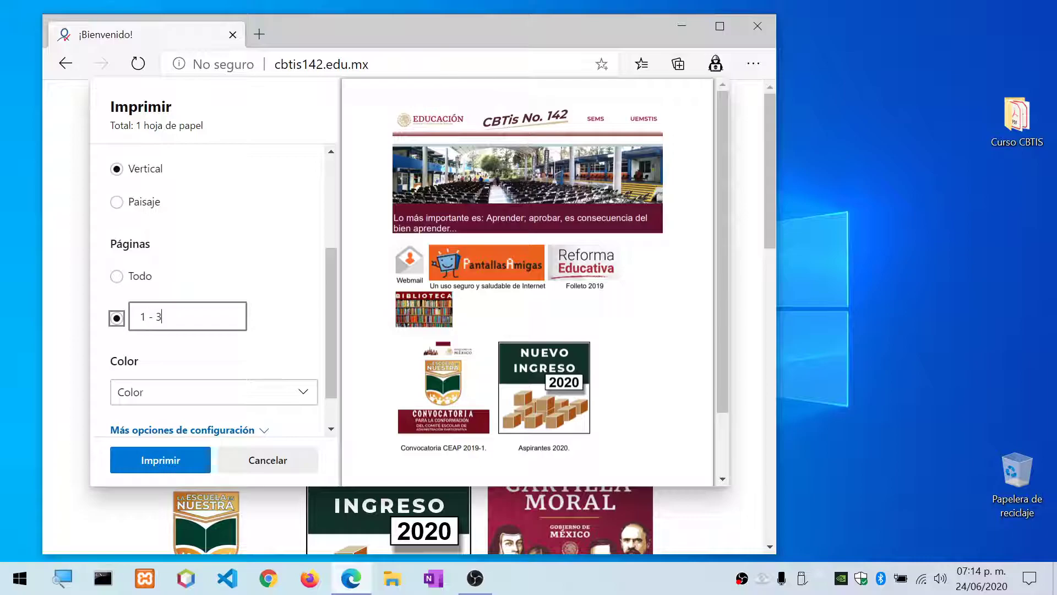
left_click(114, 277)
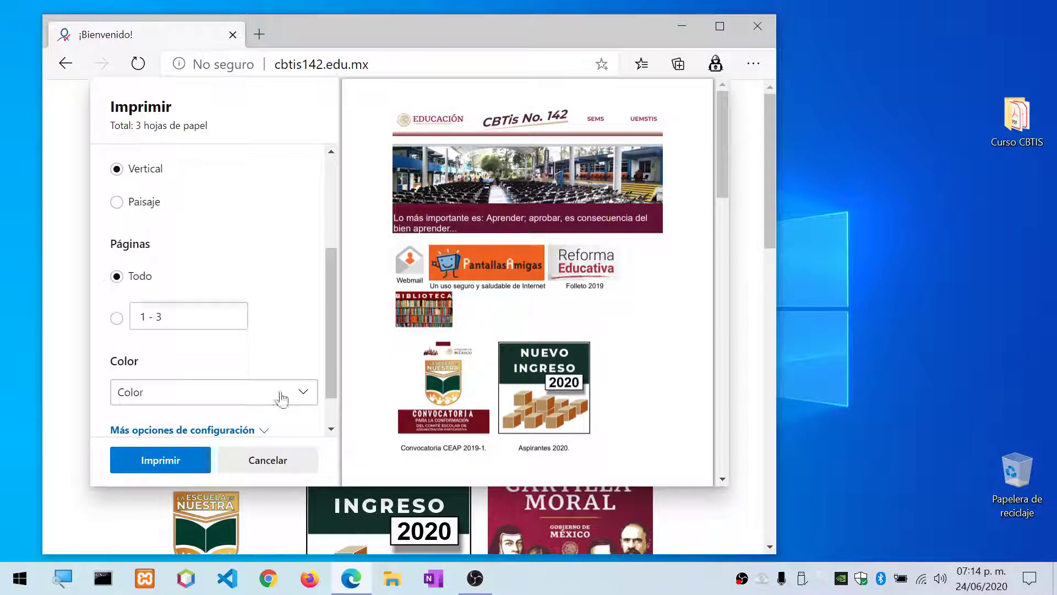
Step: Preview the printout in Blanco y negro, and set the print color back to Color
scroll(259, 295, "down", 1)
left_click(303, 355)
left_click(241, 370)
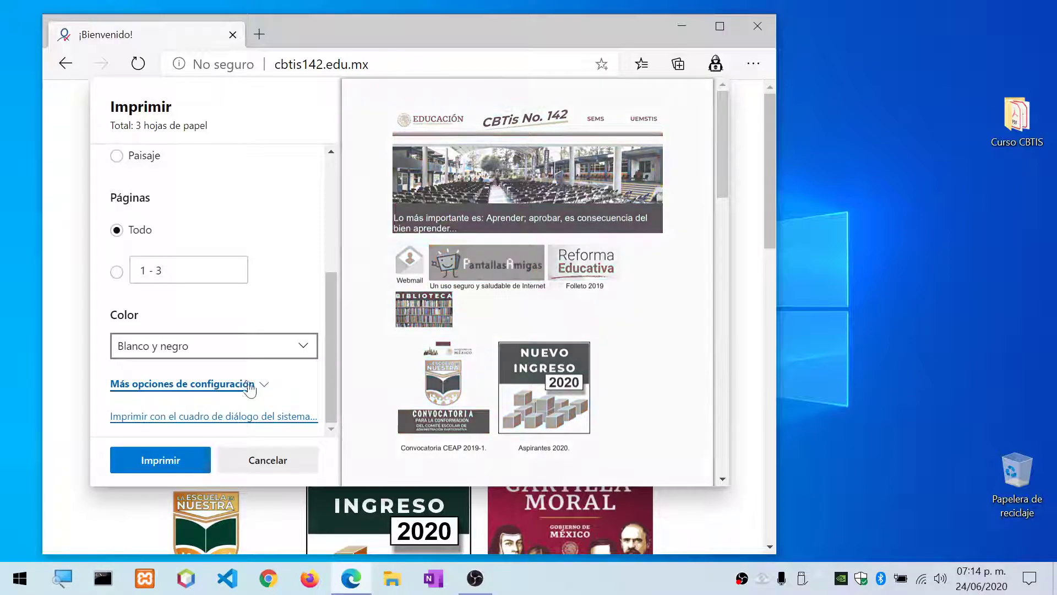
scroll(526, 334, "down", 10)
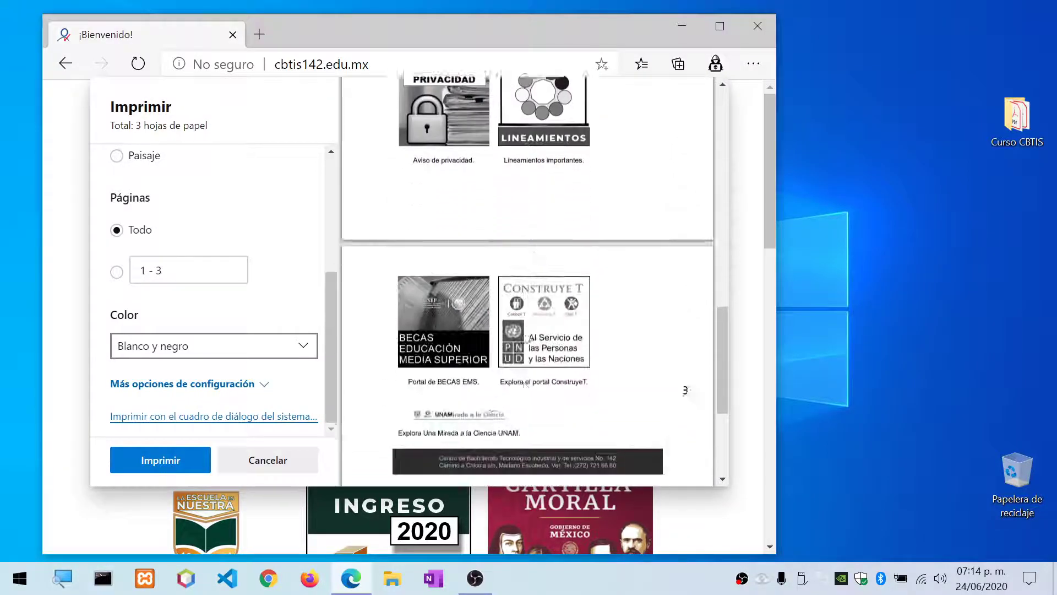
scroll(222, 410, "up", 1)
left_click(222, 395)
left_click(211, 429)
scroll(256, 312, "down", 1)
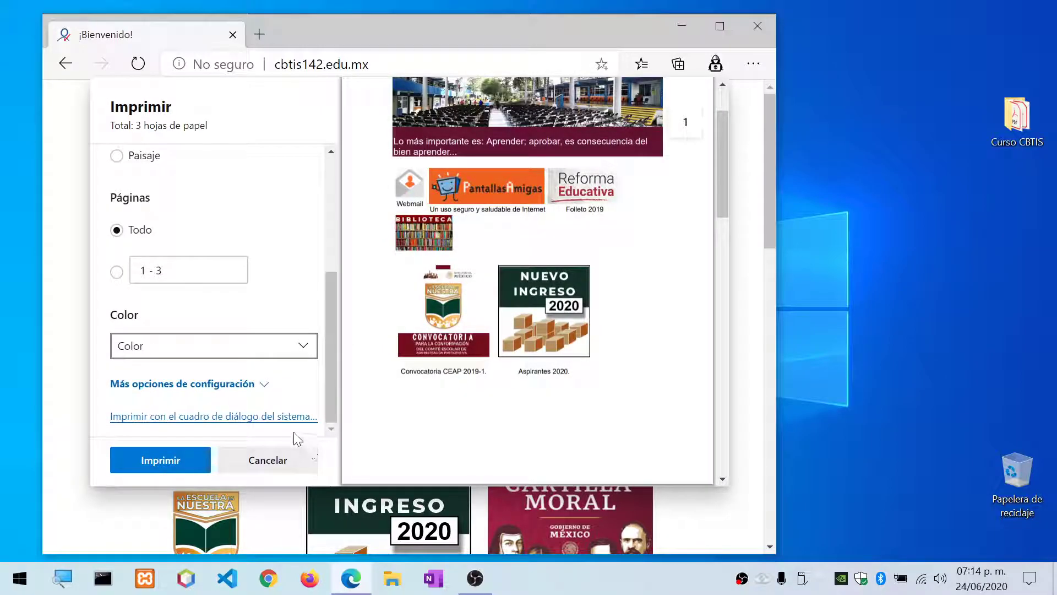
Step: Print the web page to a PDF named "paginaweb de edge" in the Curso CBTIS folder on Escritorio
left_click(157, 462)
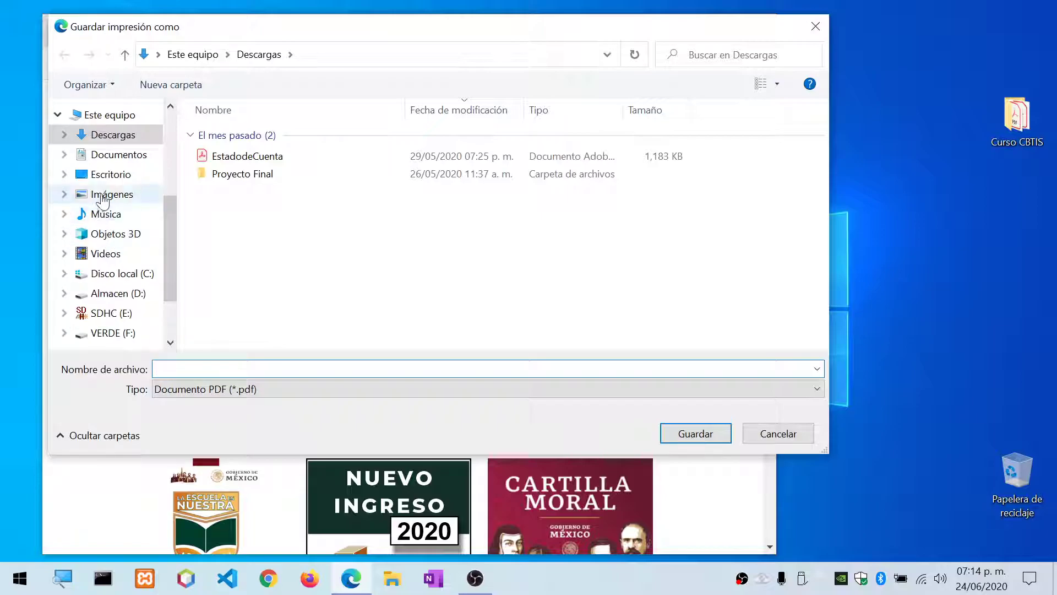
left_click(105, 176)
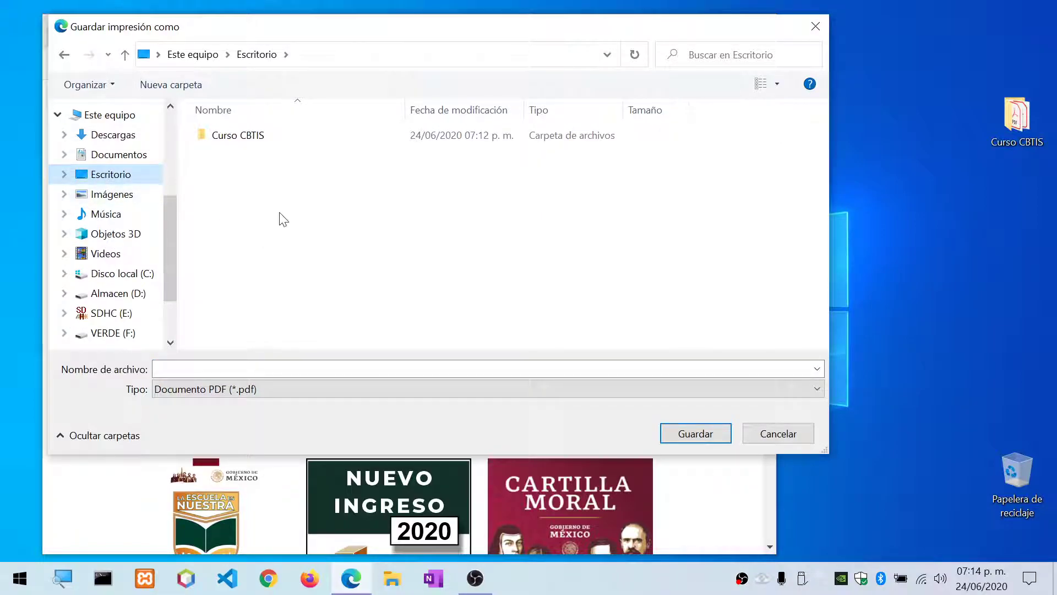
double_click(230, 138)
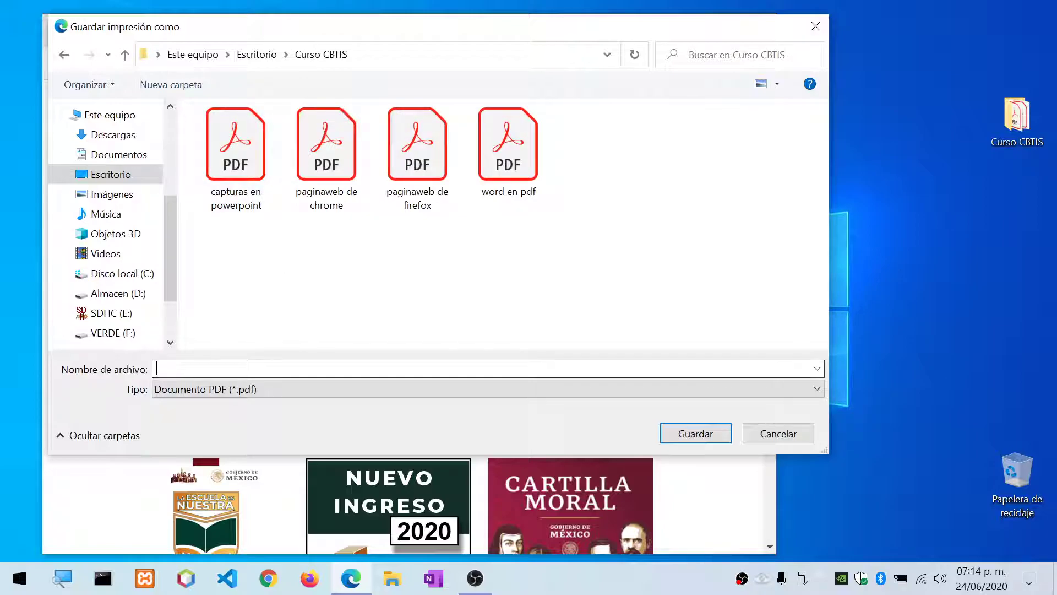
type("pafin")
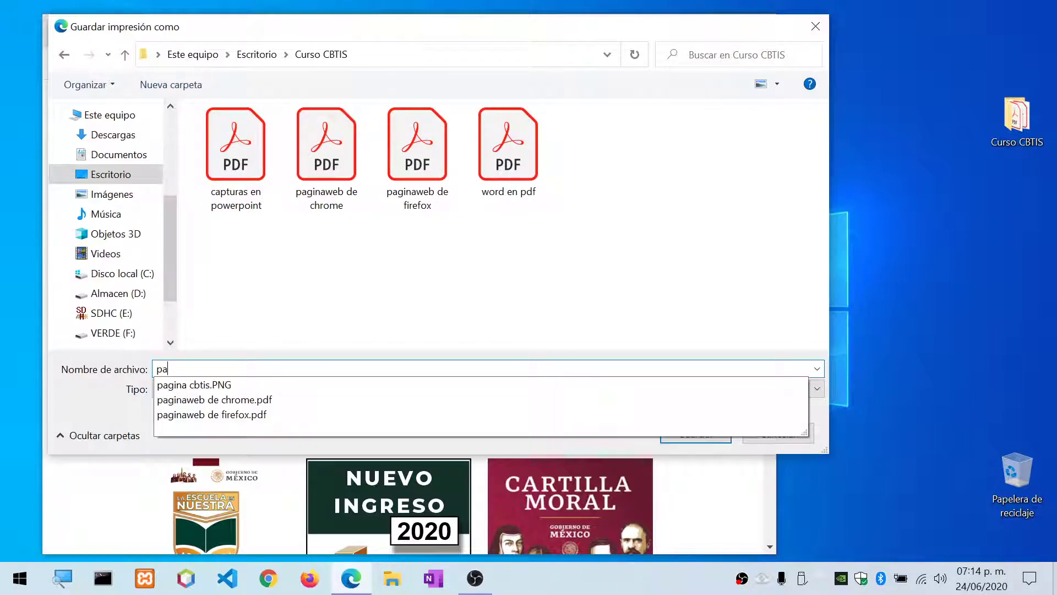
key("BackSpace")
key("BackSpace")
type("ginaweb")
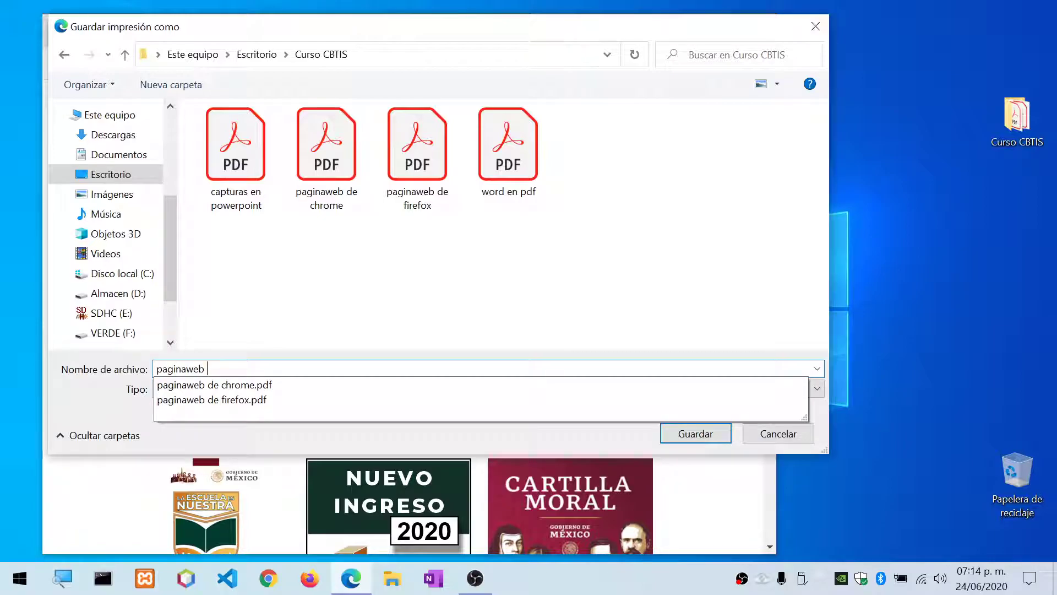
type(" de edge")
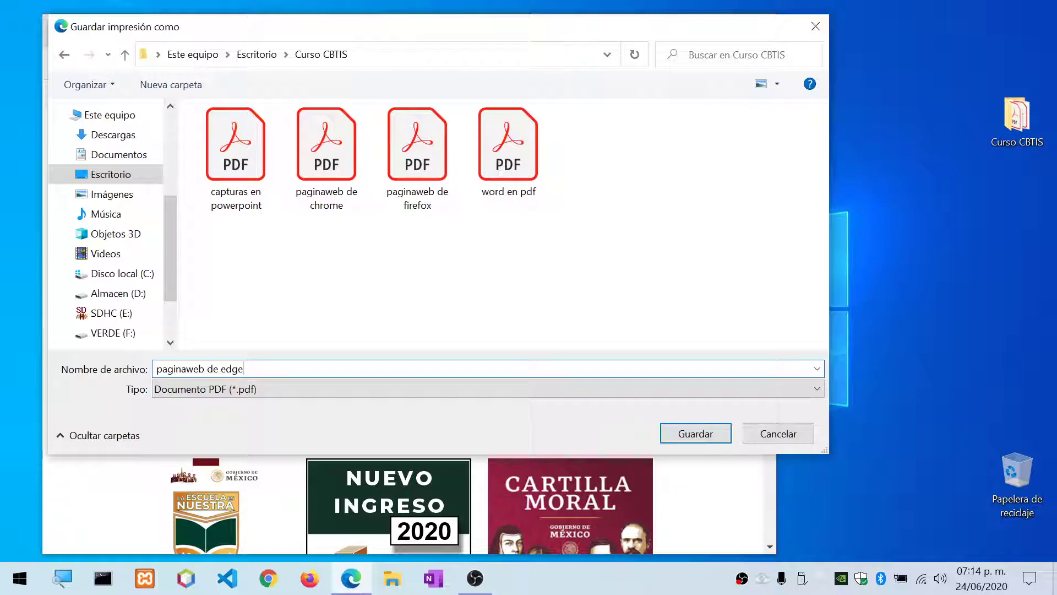
left_click(687, 435)
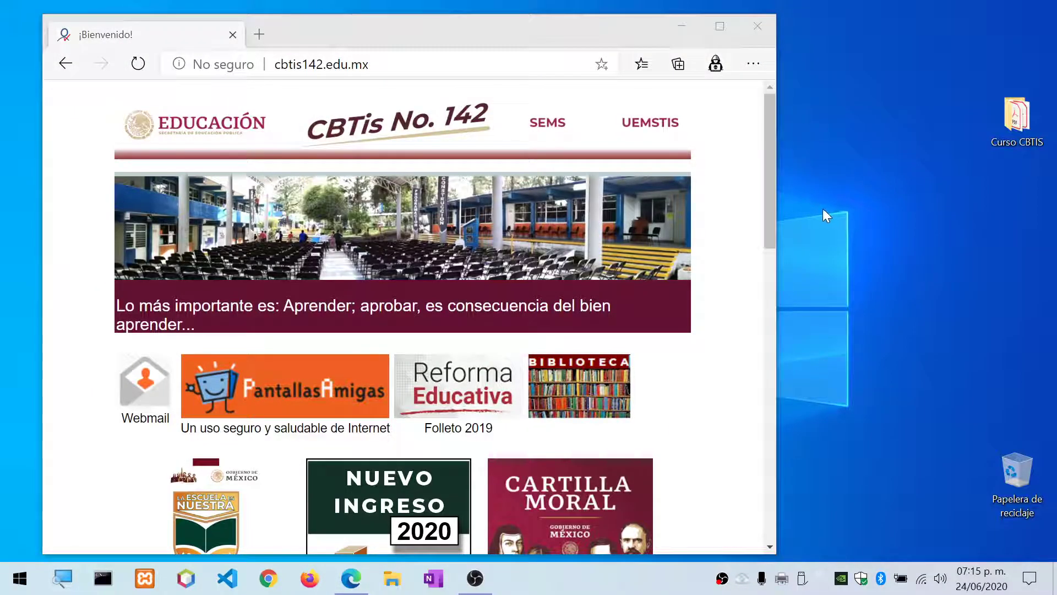
Step: Minimize Edge and check the Curso CBTIS desktop folder for the paginaweb de edge PDF
left_click(681, 26)
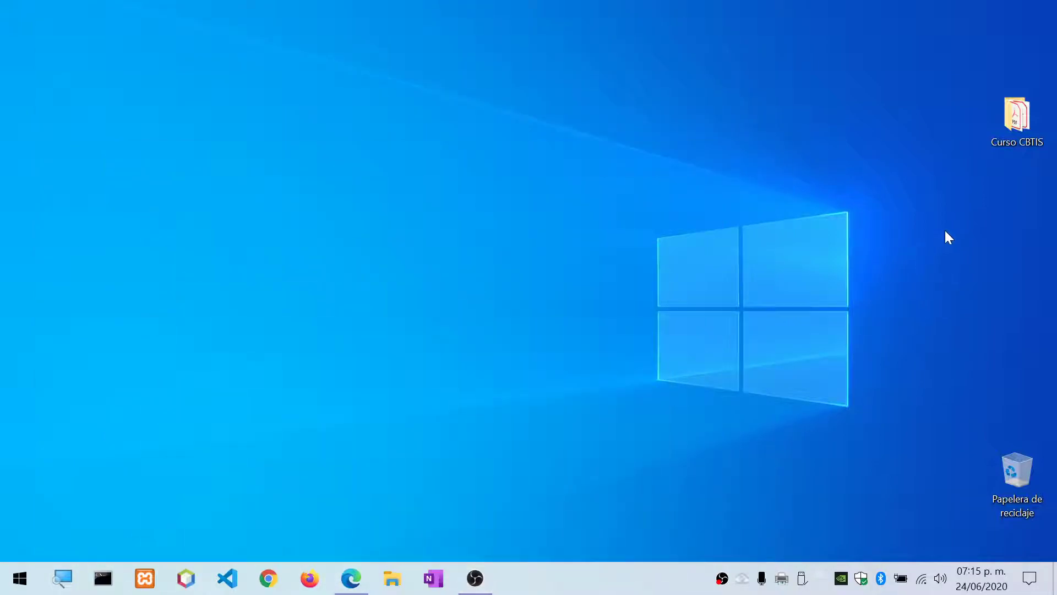
double_click(1017, 114)
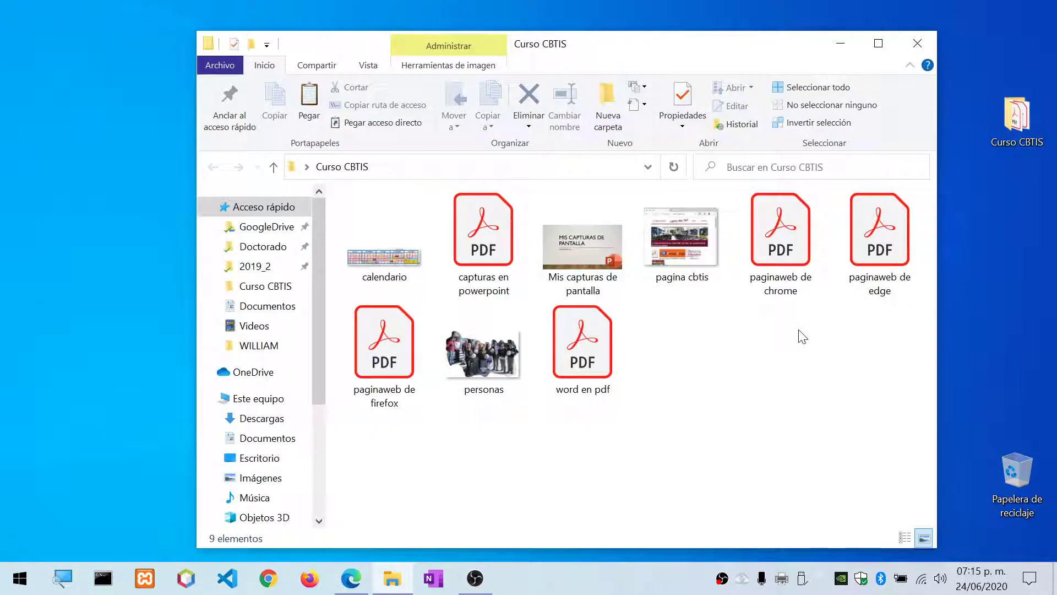
Step: Check the paginaweb de chrome, paginaweb de edge and paginaweb de firefox files in the Curso CBTIS folder
left_click(768, 230)
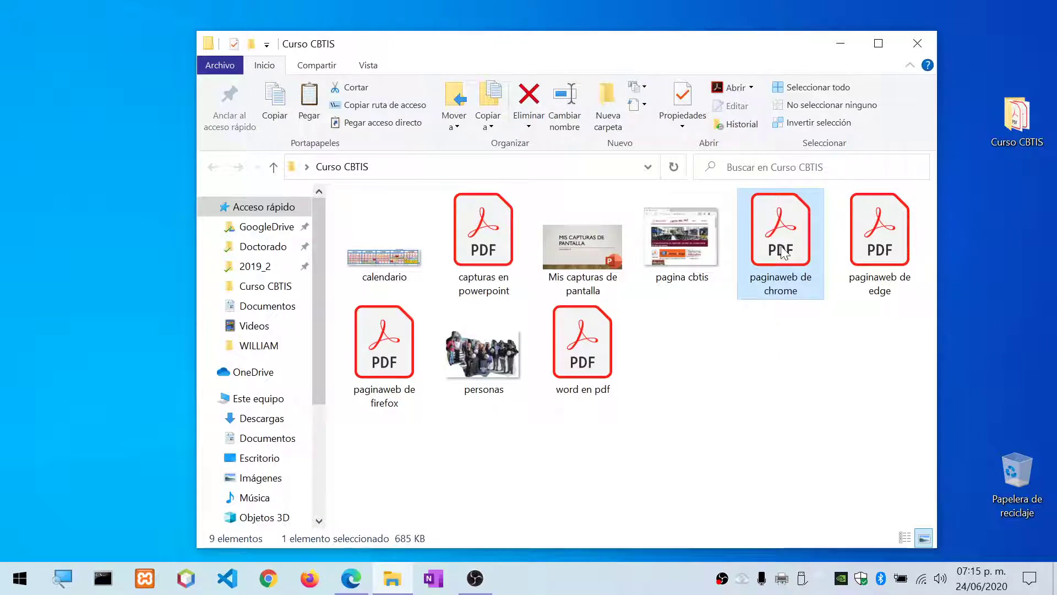
left_click(863, 234)
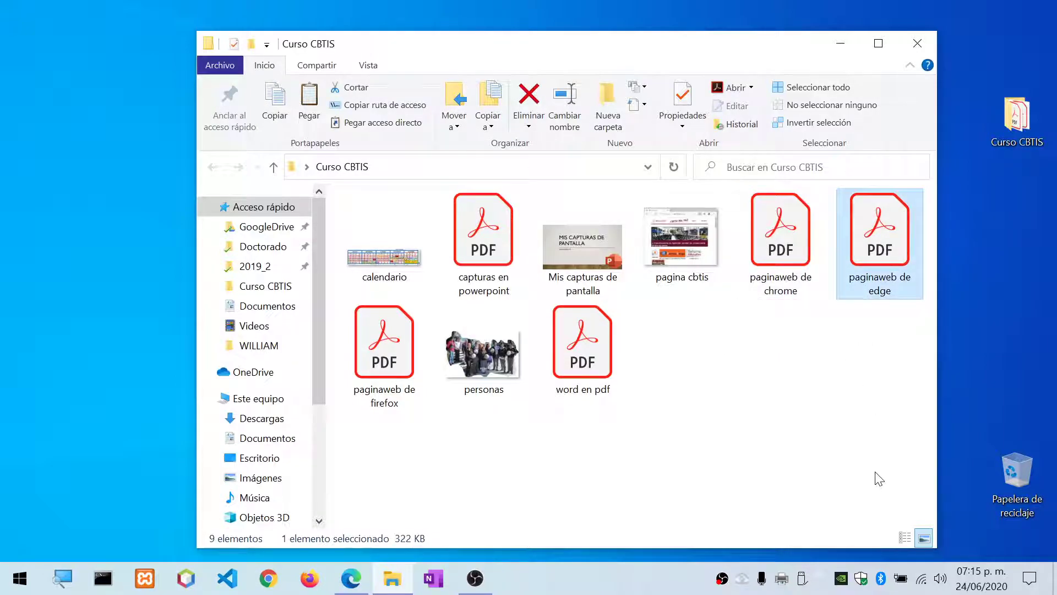
left_click(401, 354)
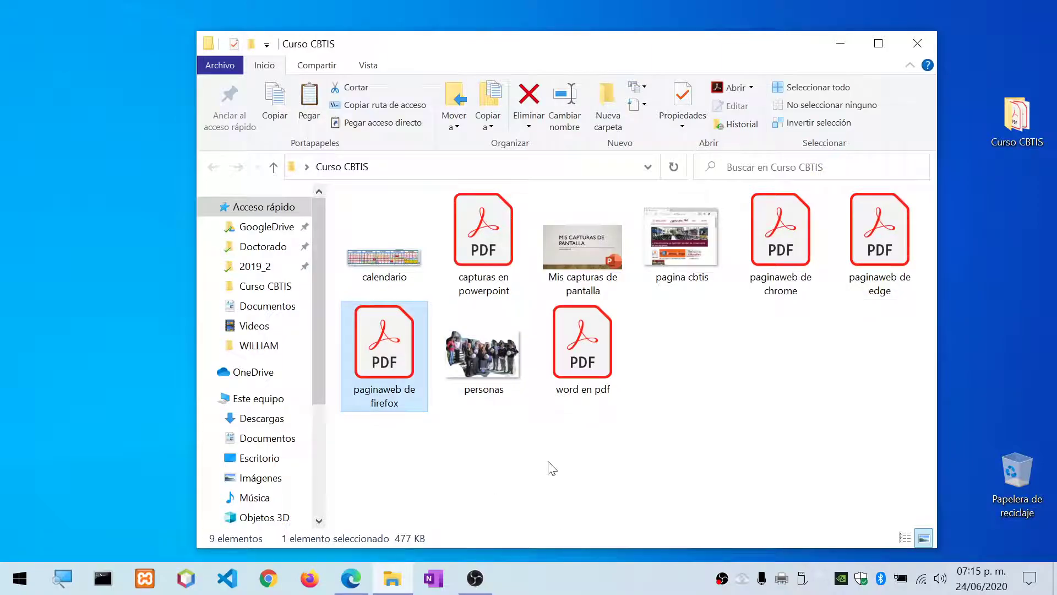
left_click(695, 440)
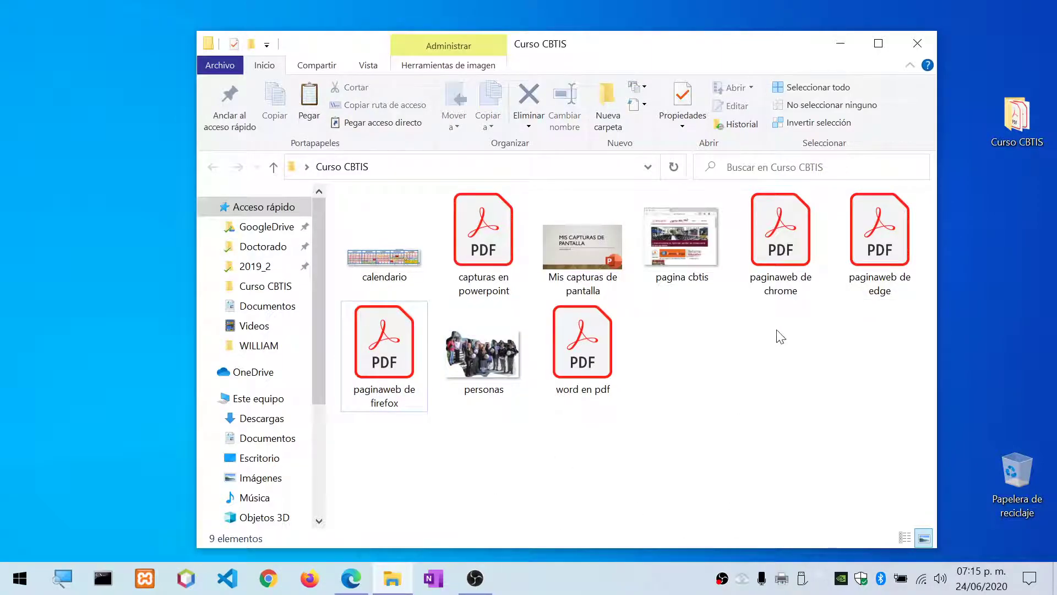
Step: Open the paginaweb de chrome PDF, move its window off the folder's file icons, and look over its content
double_click(778, 242)
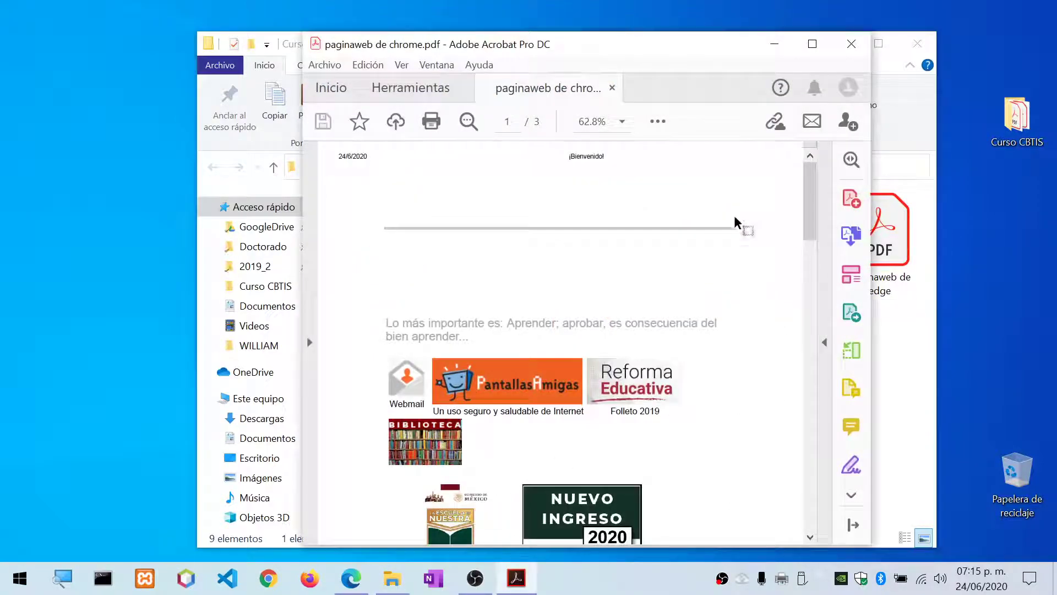
left_click_drag(666, 53, 371, 36)
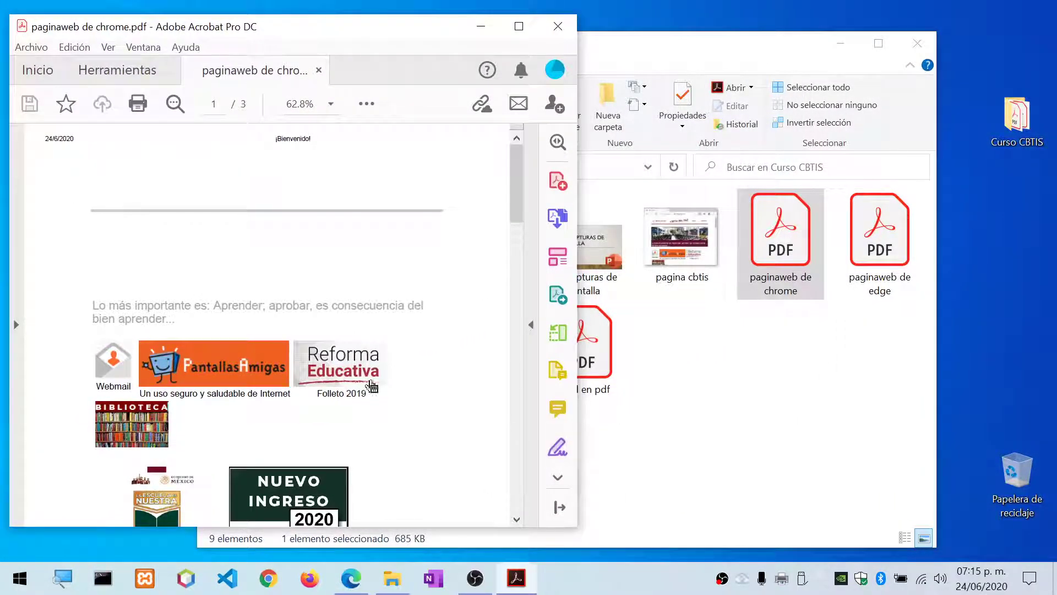
scroll(353, 378, "down", 5)
scroll(353, 378, "up", 5)
Step: Open the paginaweb de edge PDF from the folder and compare its header and pages with the Chrome PDF
left_click(748, 485)
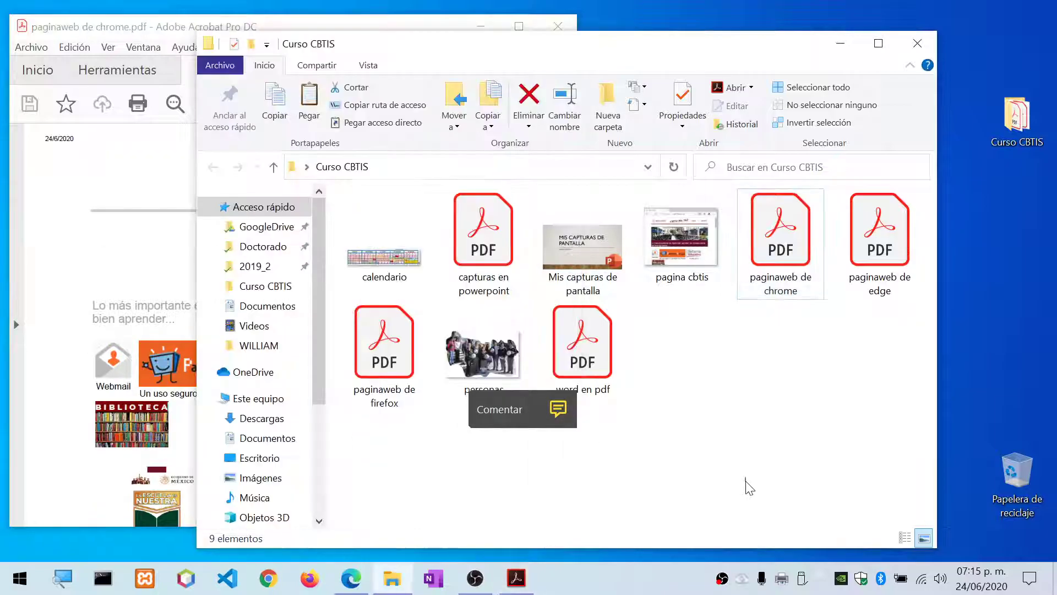
double_click(850, 278)
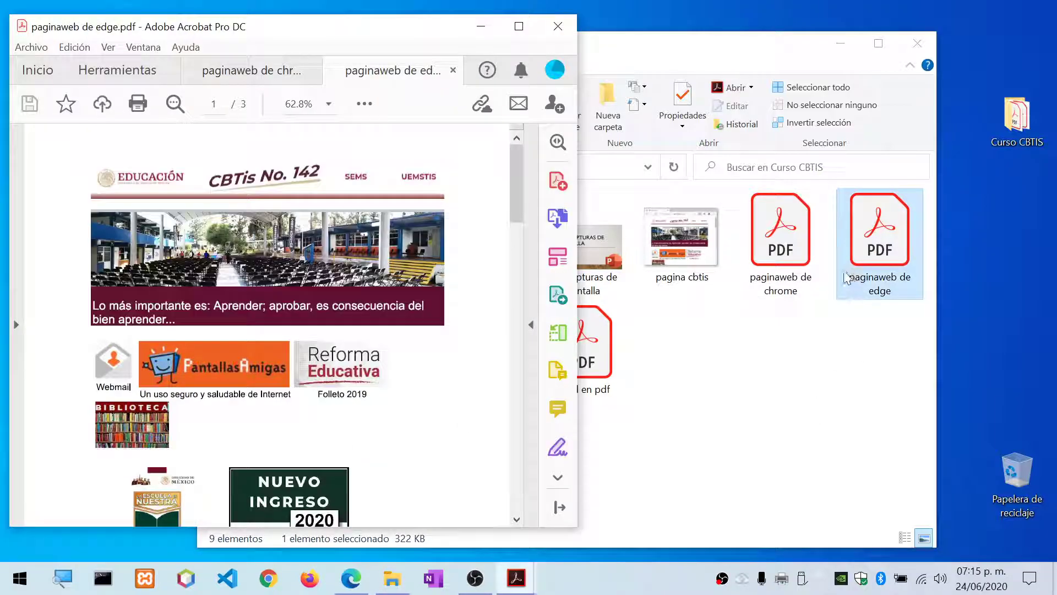
left_click(260, 70)
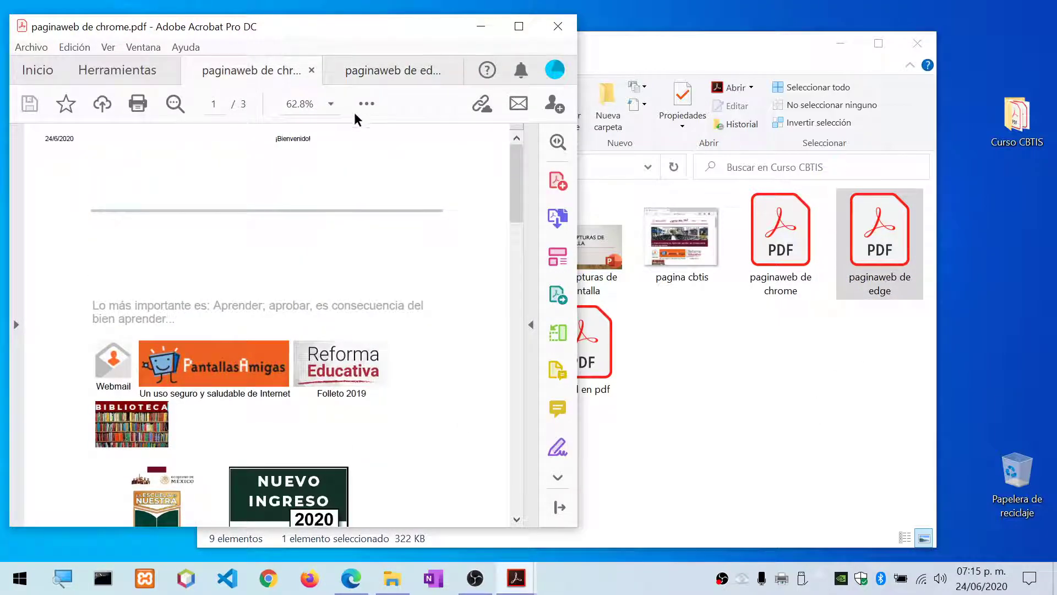
left_click(360, 70)
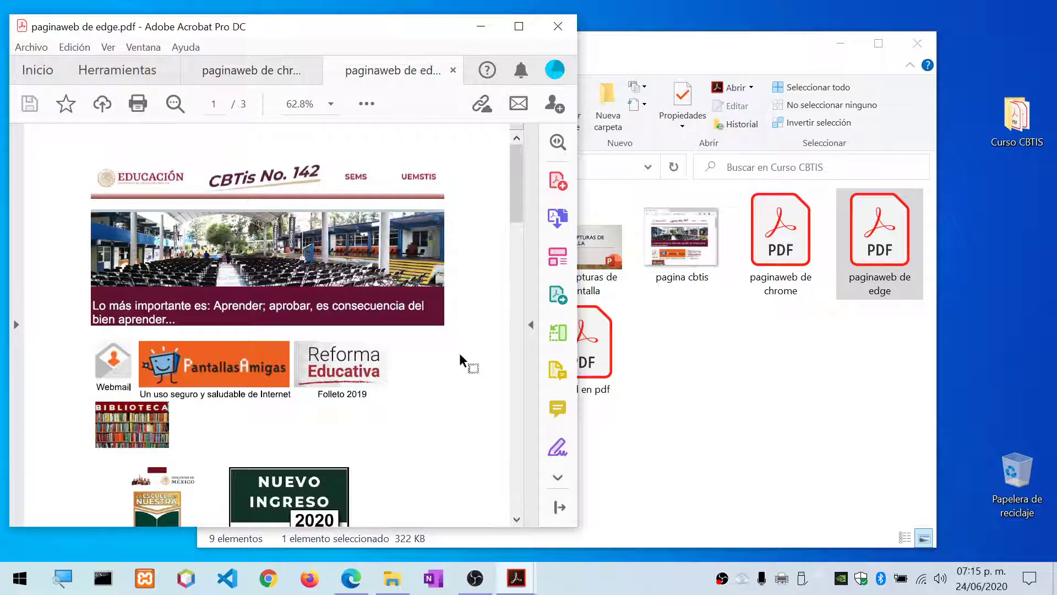
left_click(269, 75)
scroll(301, 255, "down", 20)
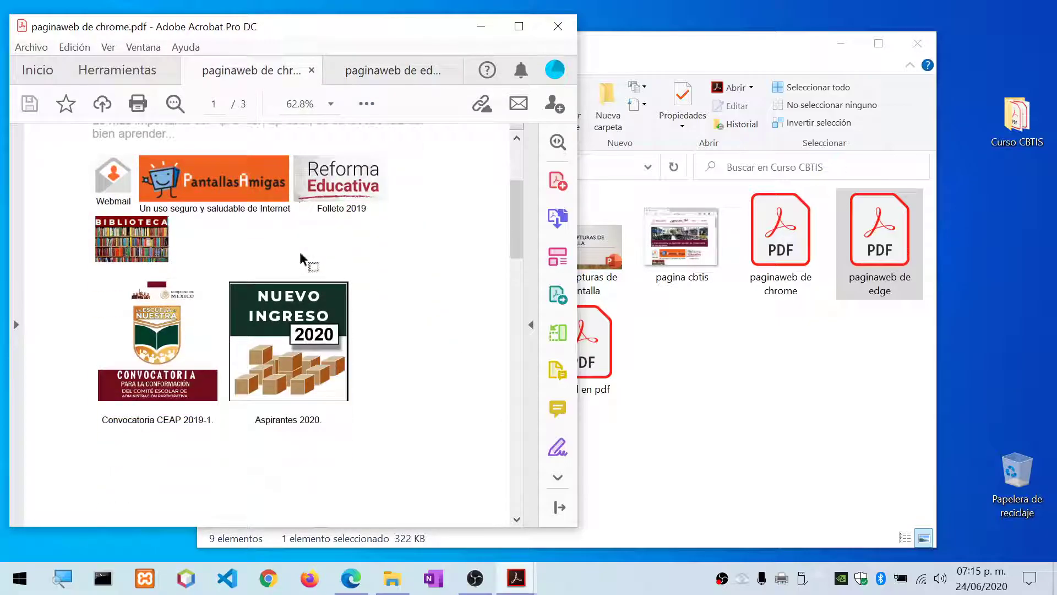
scroll(288, 212, "up", 20)
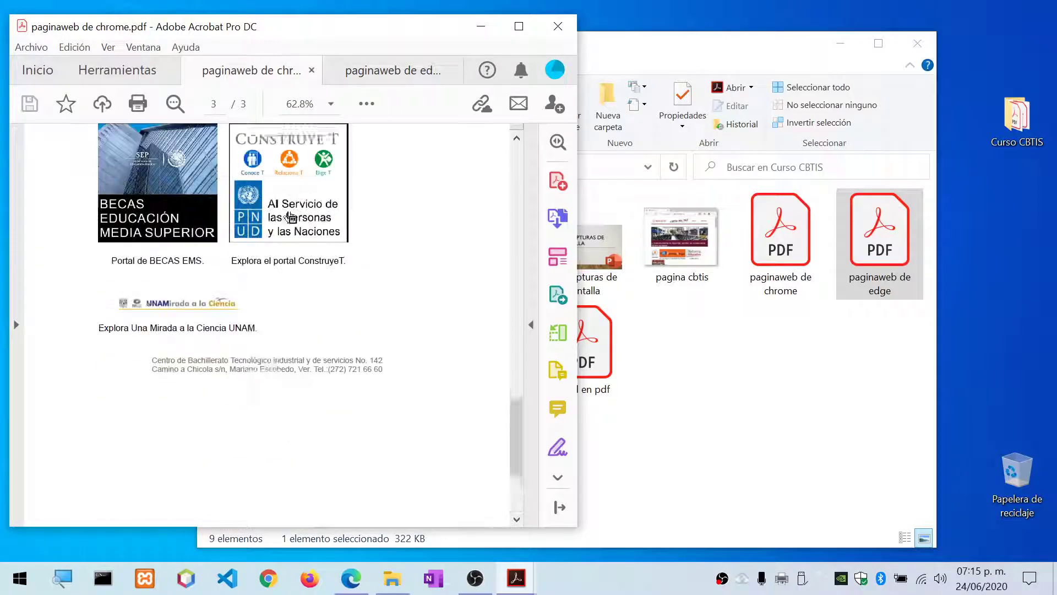
scroll(291, 218, "up", 3)
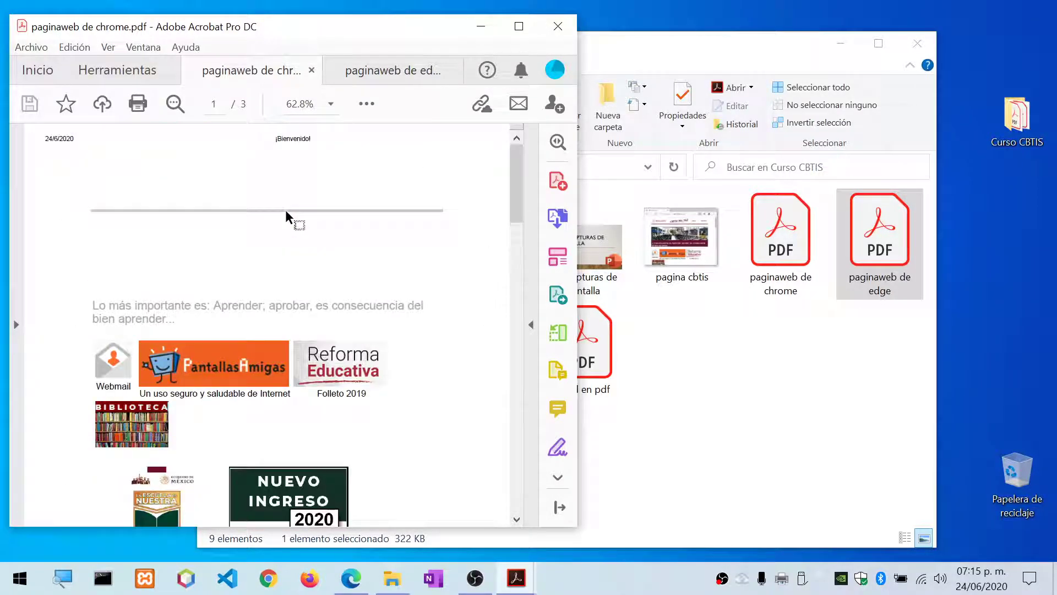
Step: Open the paginaweb de firefox PDF from the Curso CBTIS folder and look through all its pages
left_click(797, 500)
double_click(419, 342)
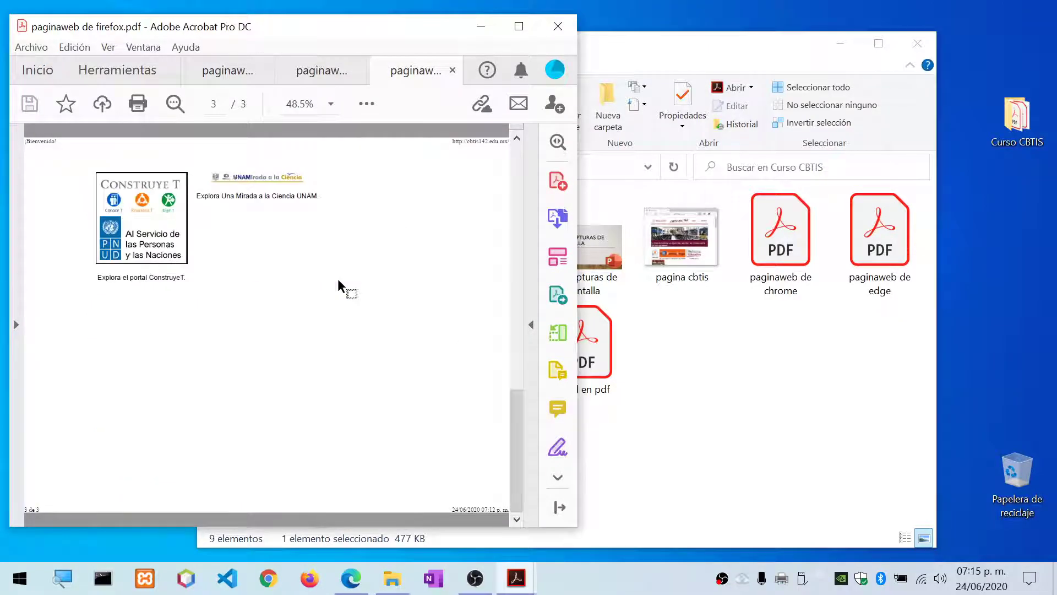
scroll(338, 279, "down", 2)
scroll(338, 278, "down", 2)
scroll(335, 277, "up", 4)
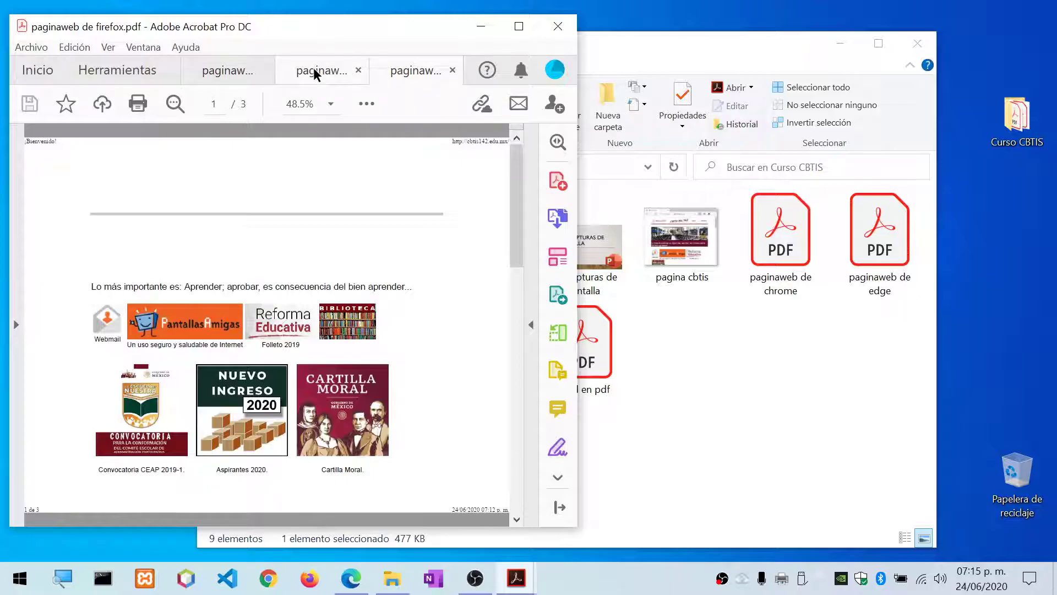
Step: Examine the pages of the paginaweb de edge PDF, and compare their layout with the paginaweb de chrome PDF
left_click(316, 74)
scroll(320, 284, "down", 10)
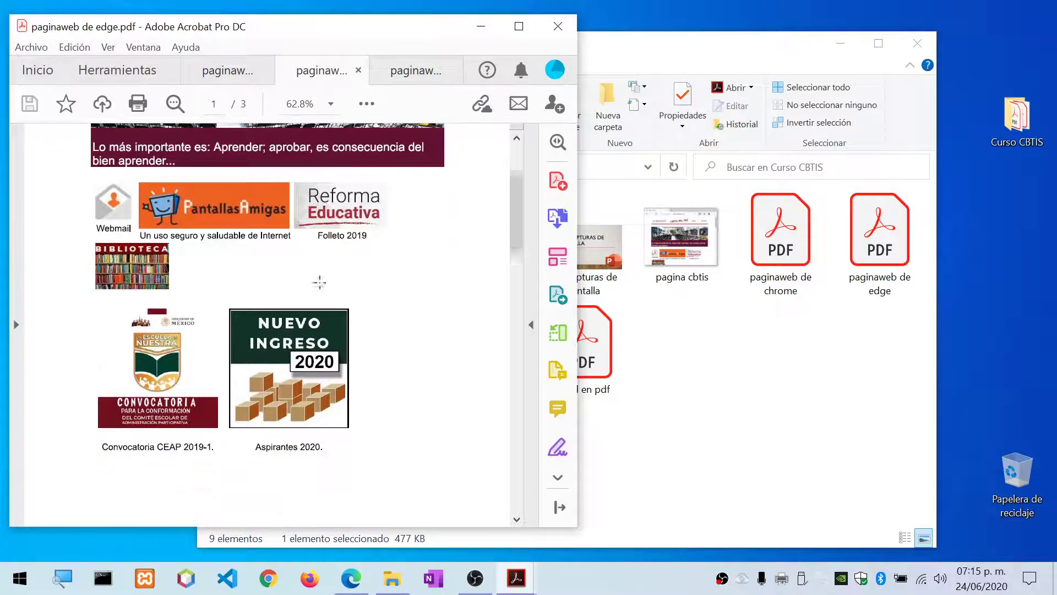
scroll(312, 272, "down", 8)
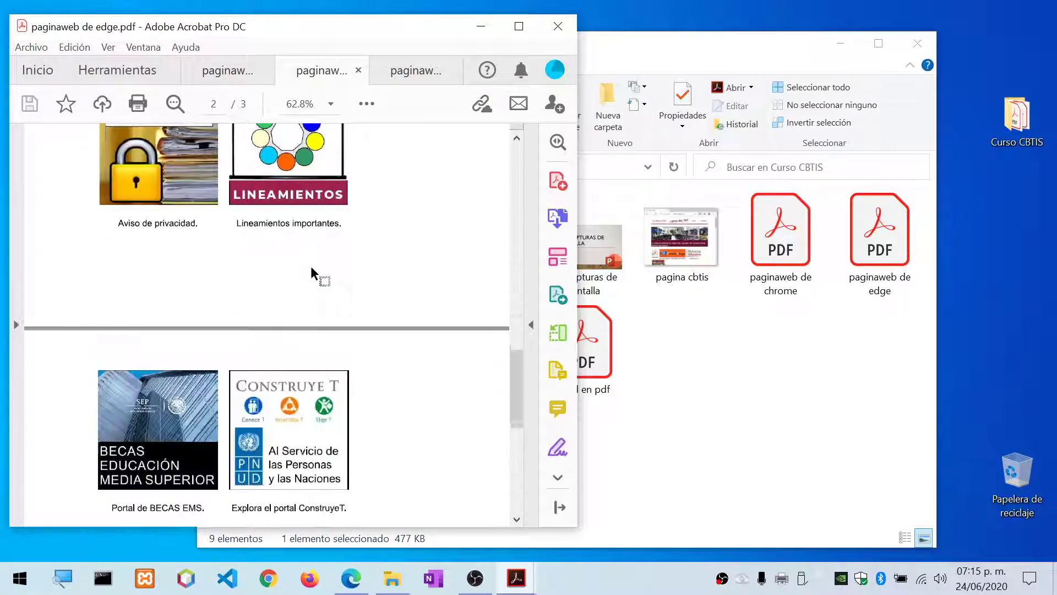
left_click(216, 67)
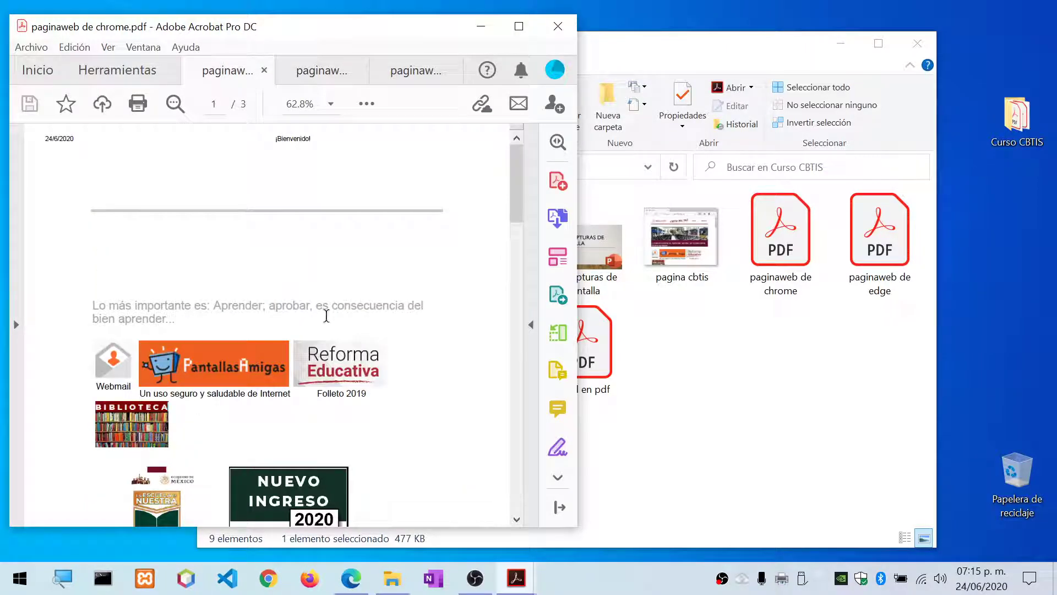
scroll(351, 334, "down", 10)
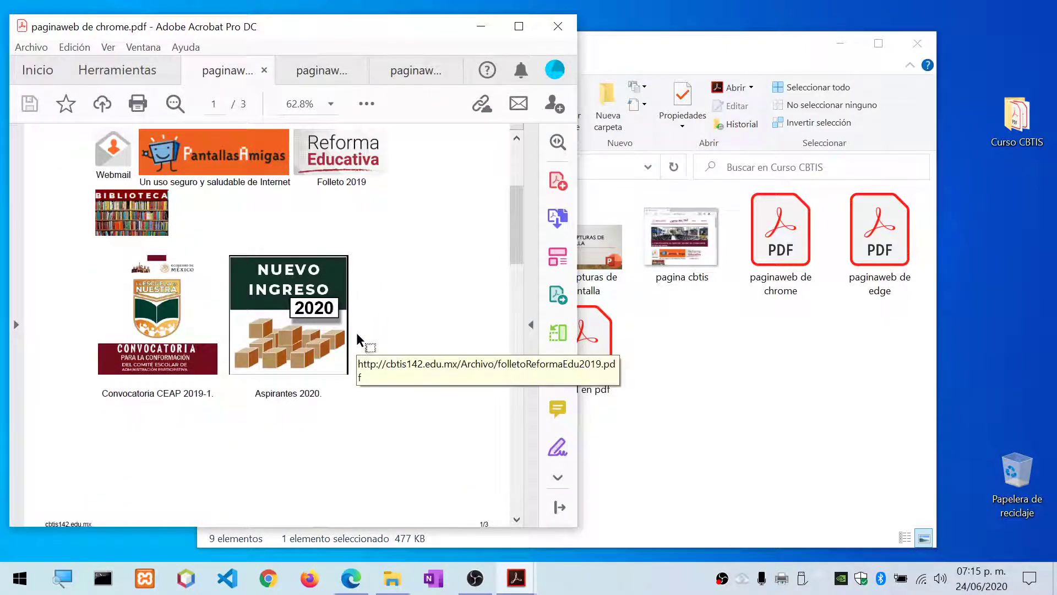
scroll(355, 333, "up", 8)
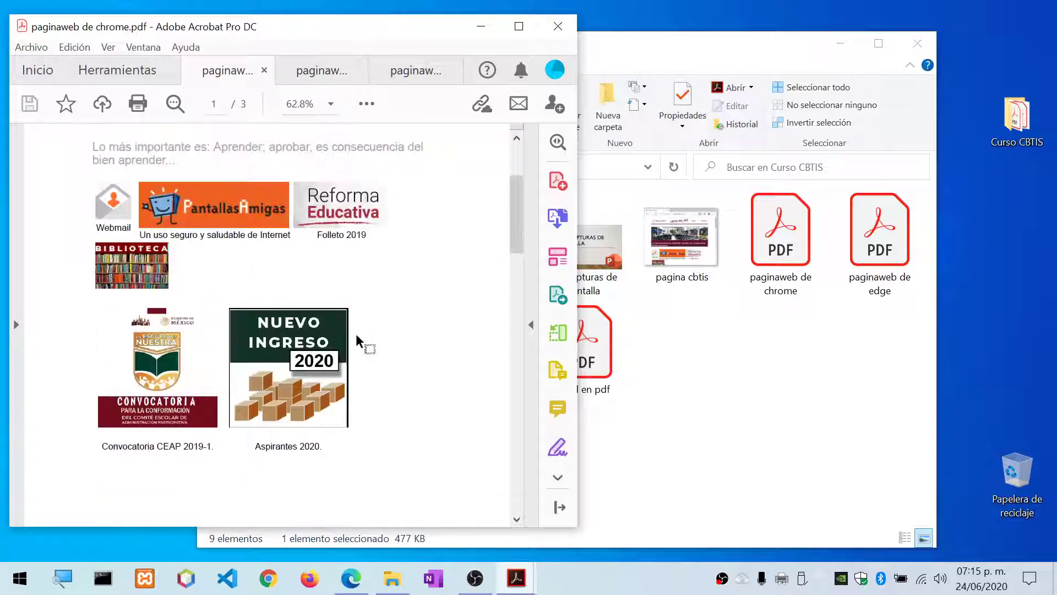
Step: Compare the header banner, background colors and image layout across the Edge, Firefox and Chrome PDFs
left_click(329, 71)
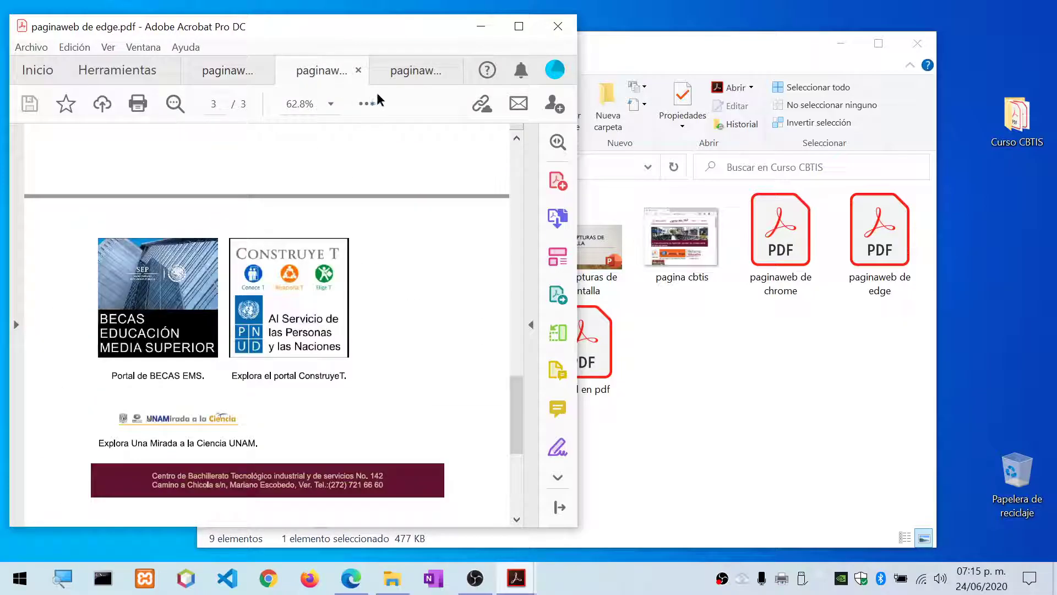
left_click(407, 73)
left_click(232, 62)
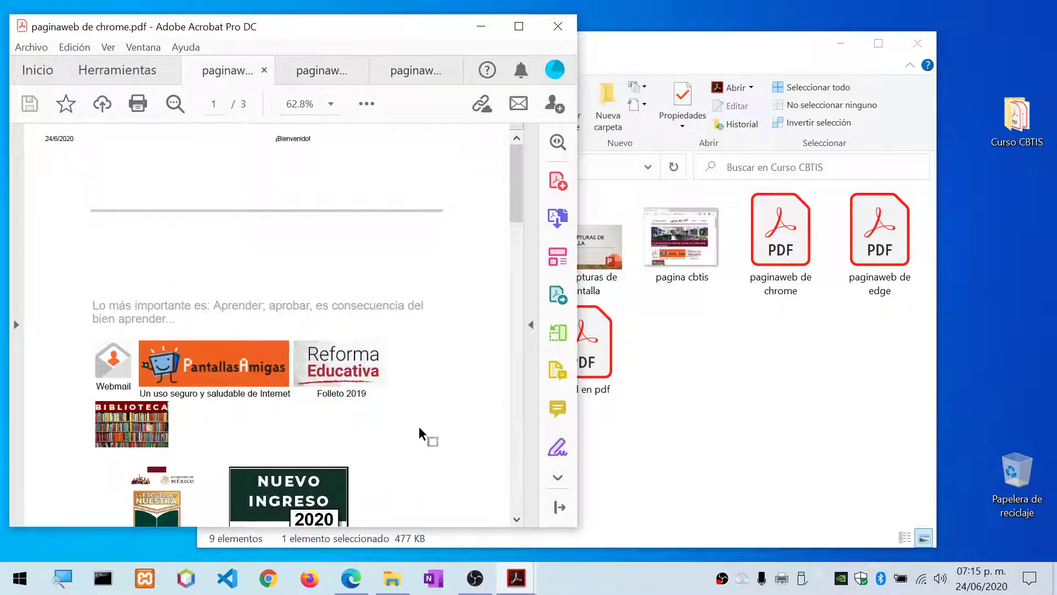
left_click(336, 77)
scroll(369, 331, "up", 10)
scroll(369, 332, "up", 10)
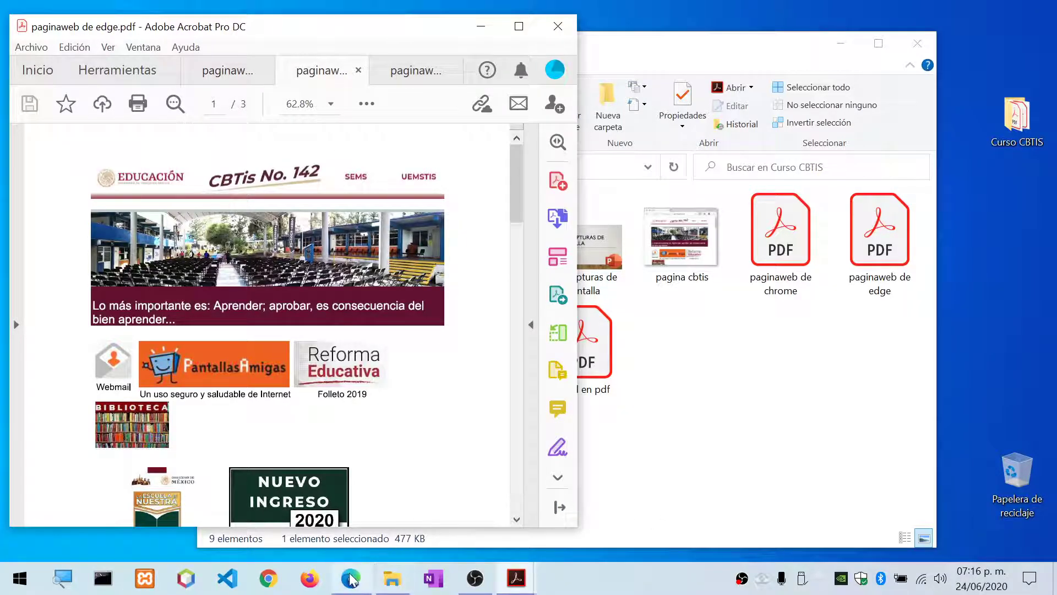
mouse_move(354, 585)
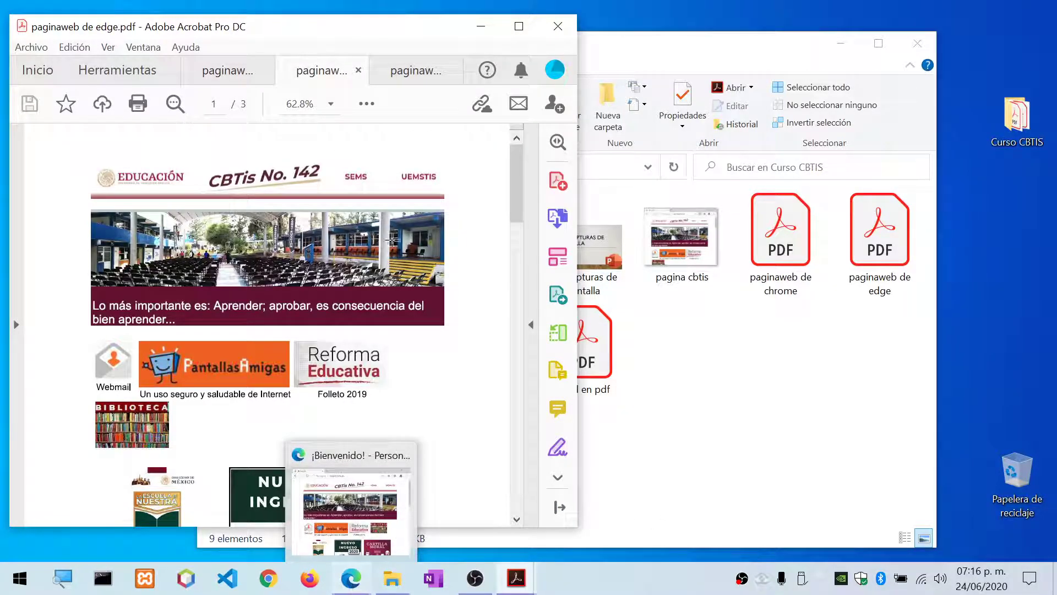
left_click(243, 72)
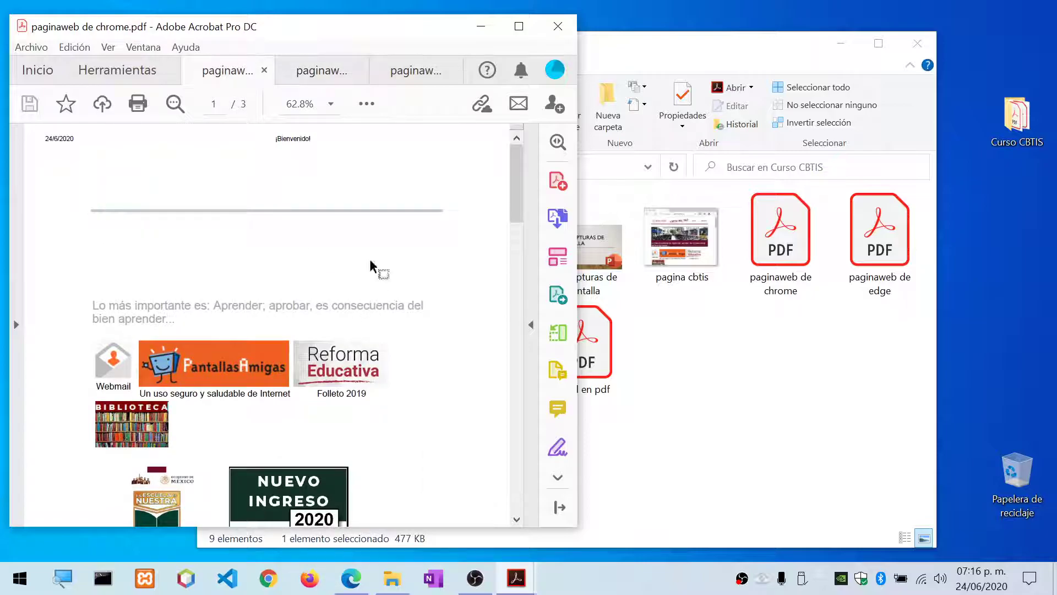
left_click(388, 70)
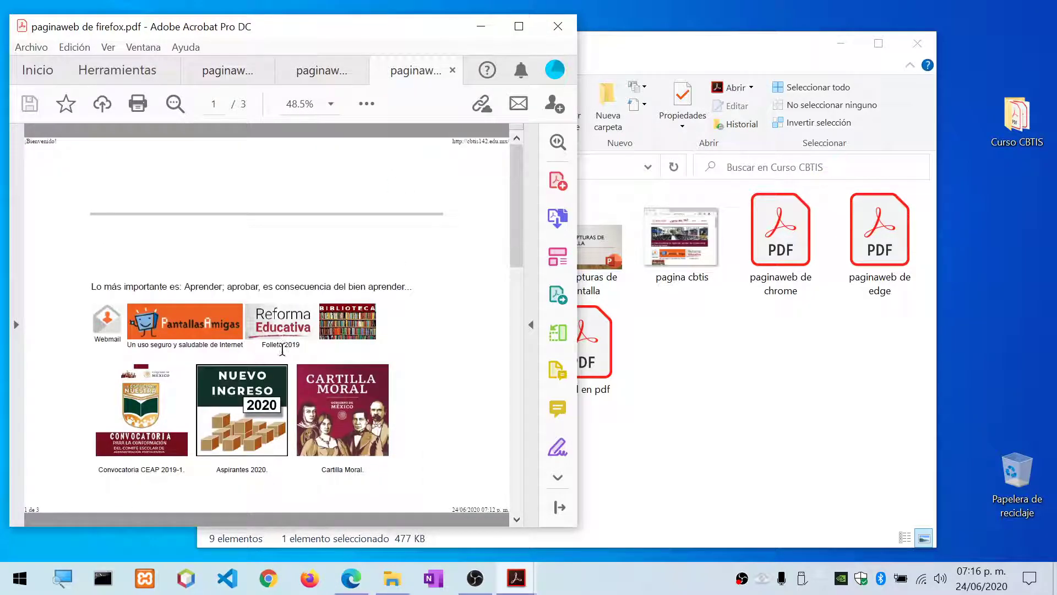
left_click(223, 71)
scroll(306, 335, "down", 12)
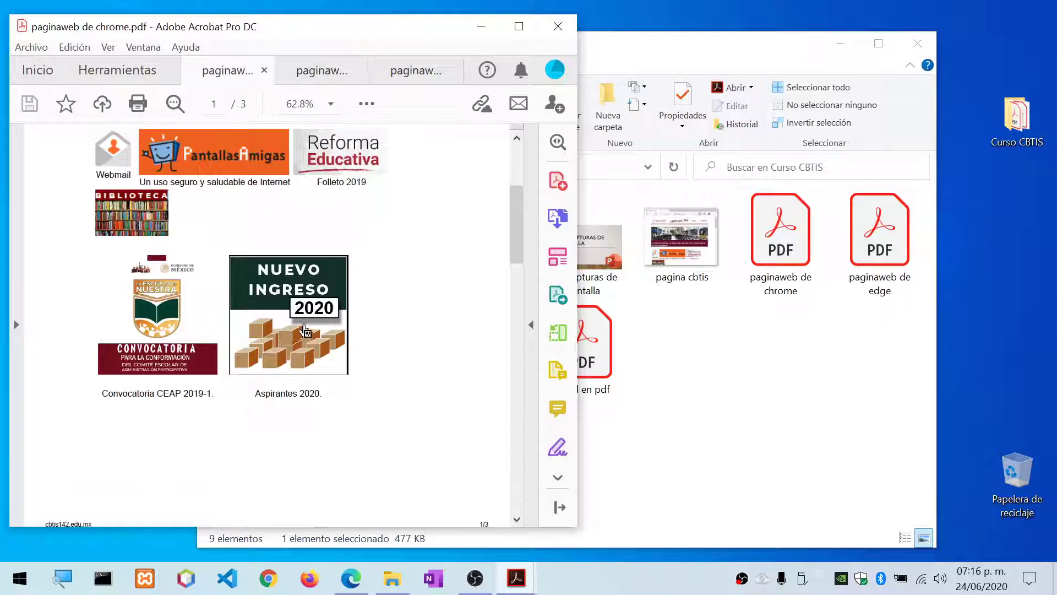
Step: Close the Chrome, Edge and Firefox PDFs, exit Acrobat, and return to the Curso CBTIS folder
left_click(264, 70)
left_click(311, 71)
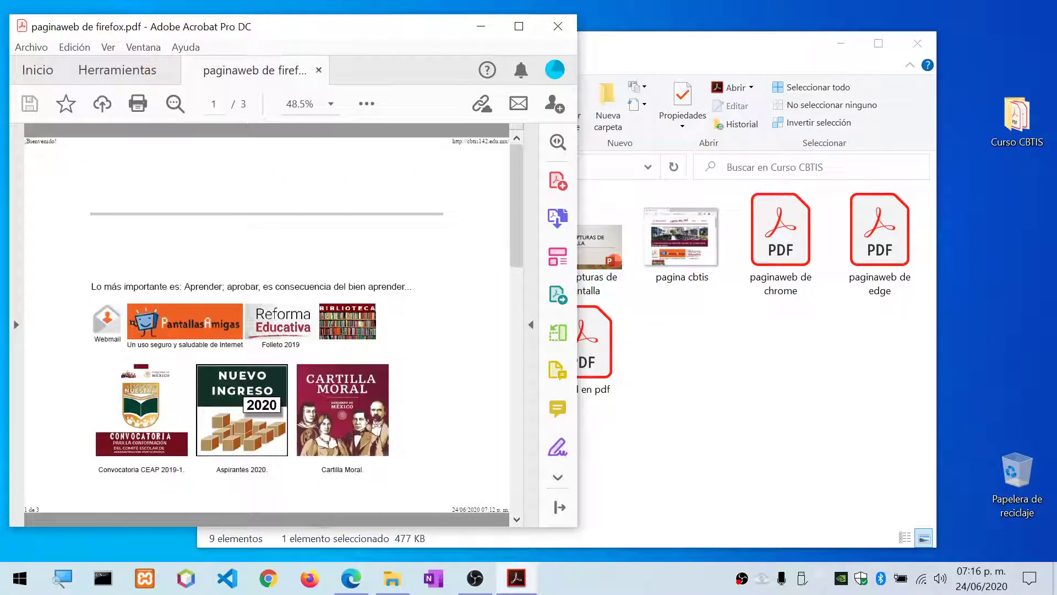
left_click(318, 71)
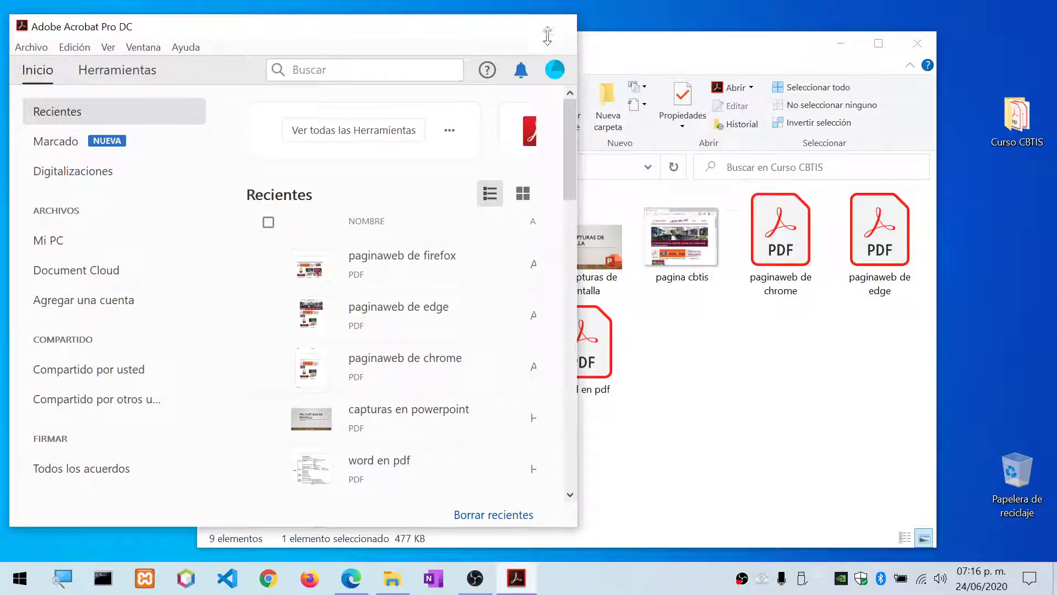
left_click(558, 26)
left_click(697, 522)
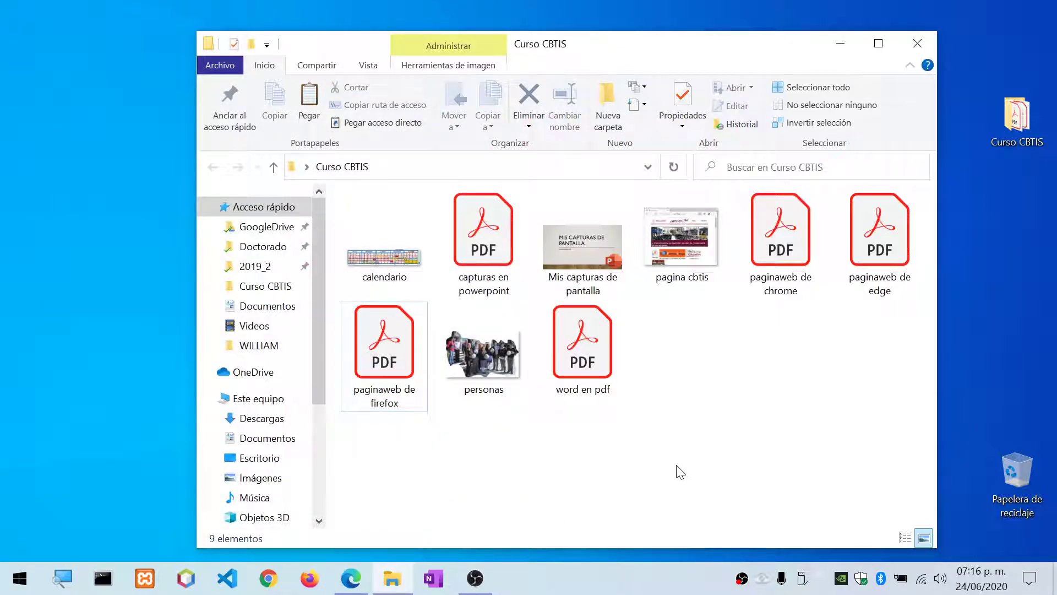